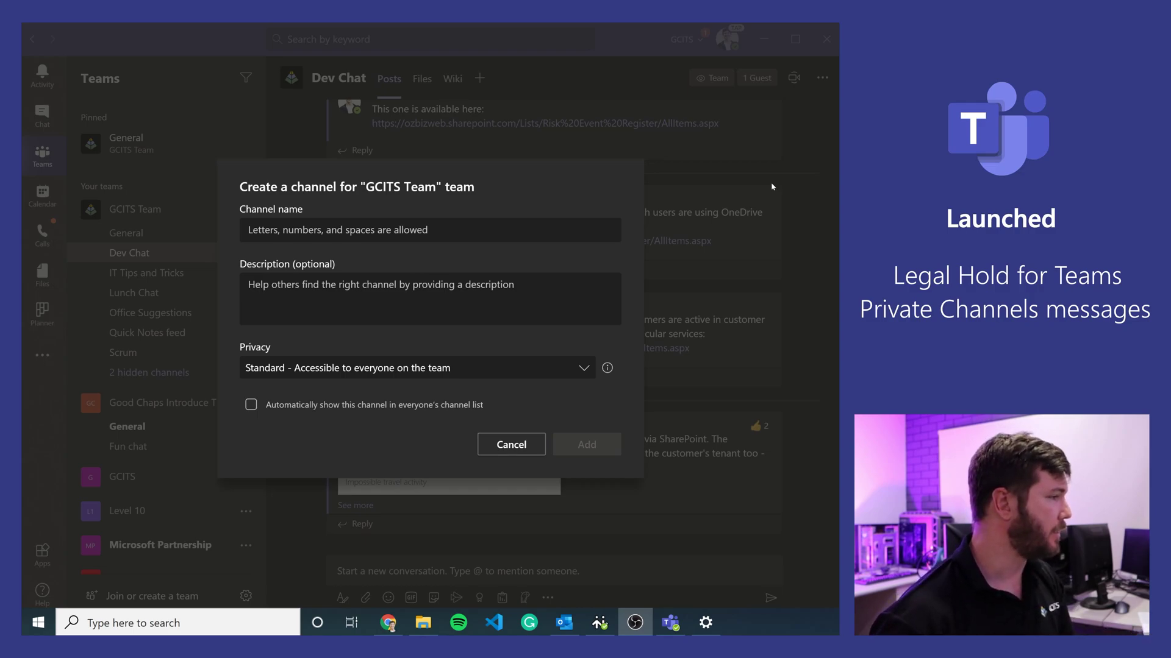
Name the new GCITS Team channel 'Secret Chats' and set its privacy to Private
left_click(427, 229)
type("Se")
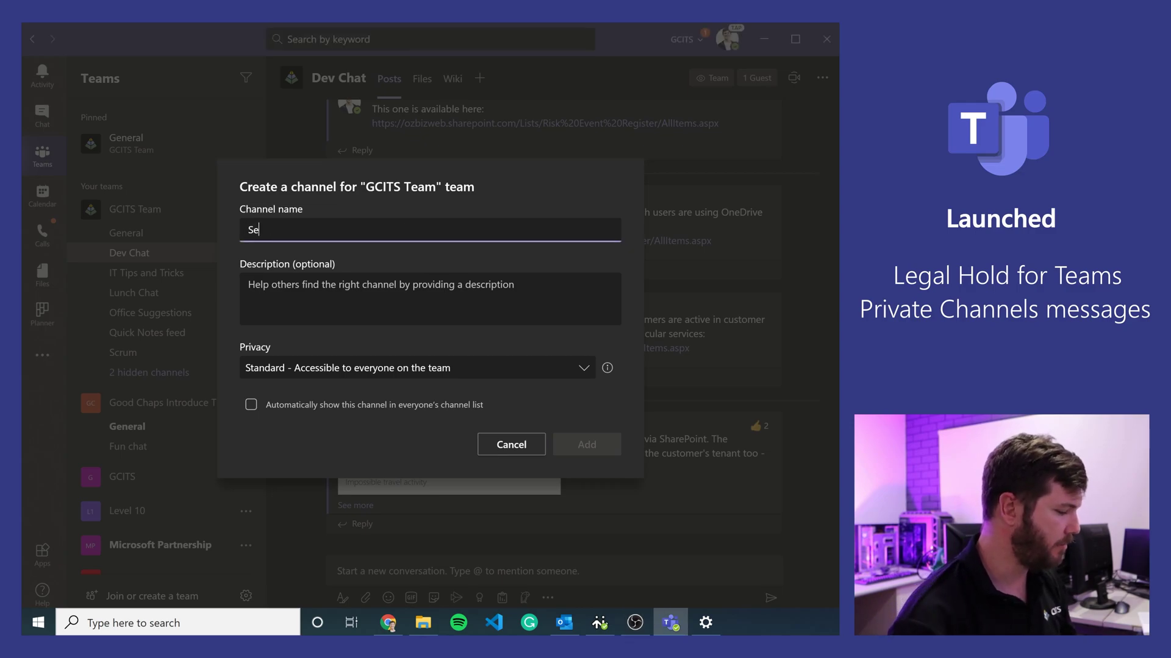
type("cret Chats")
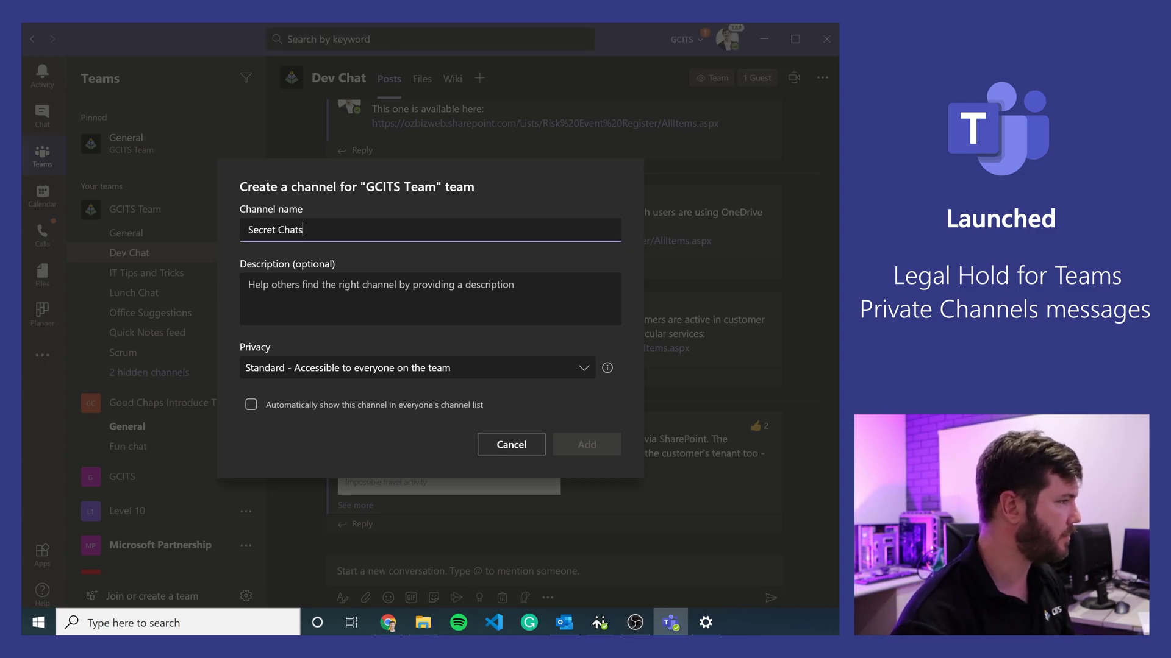
left_click(583, 368)
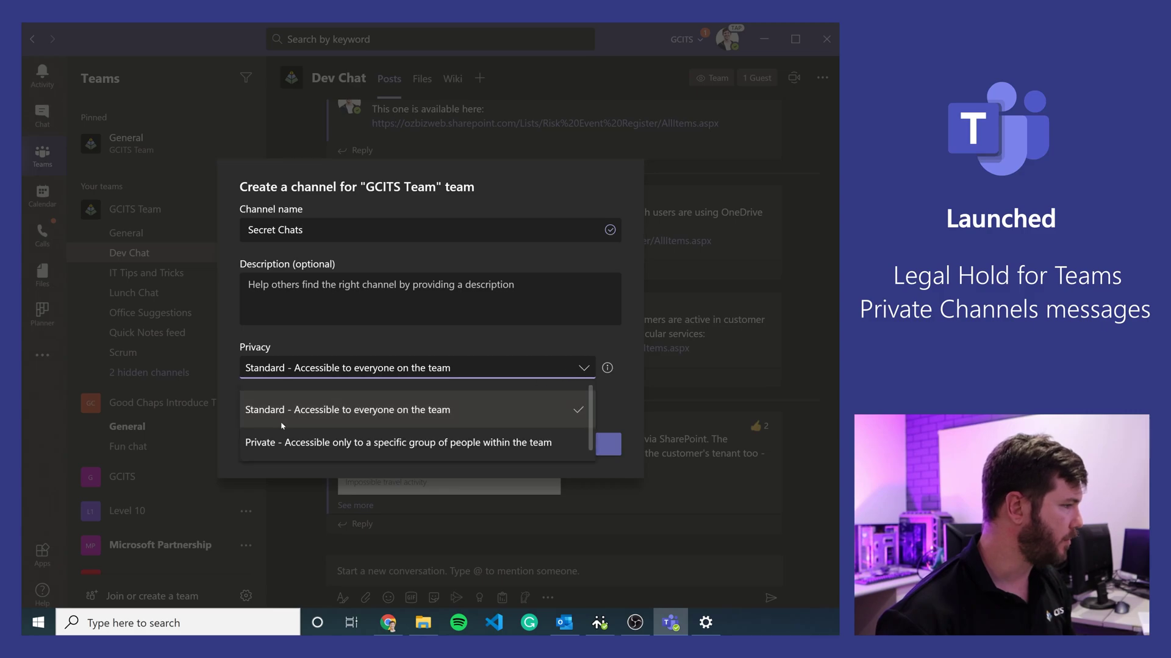
left_click(332, 441)
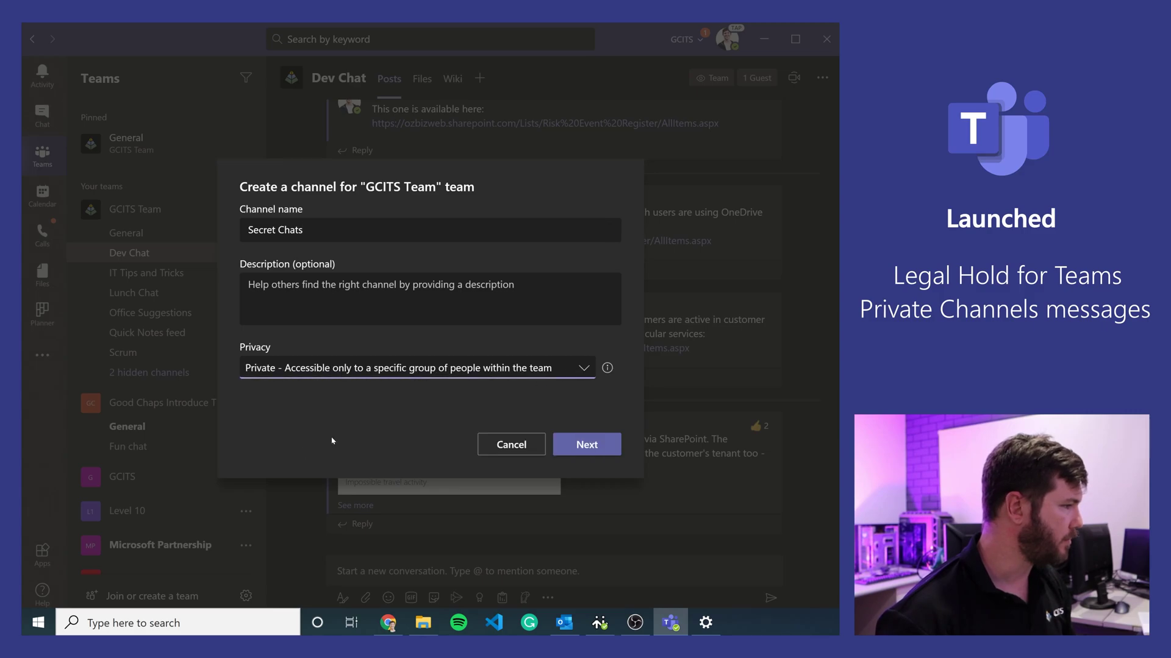
left_click(597, 446)
Add the suggested teammate as a member of Secret Chats and open the channel
type("blair")
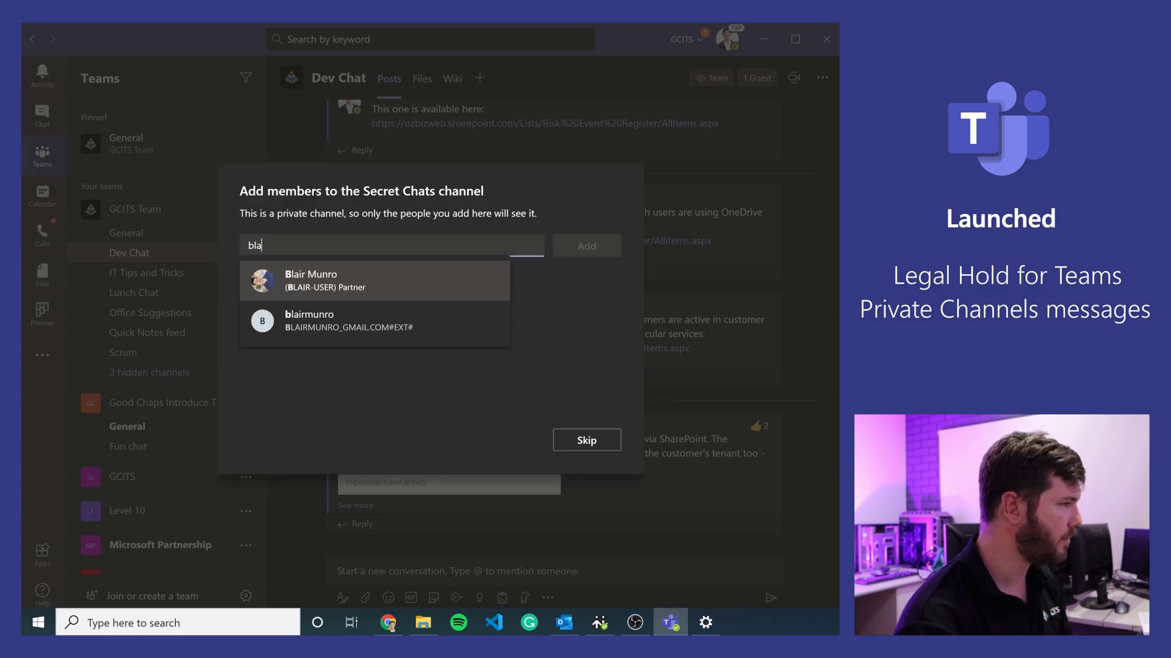
left_click(358, 285)
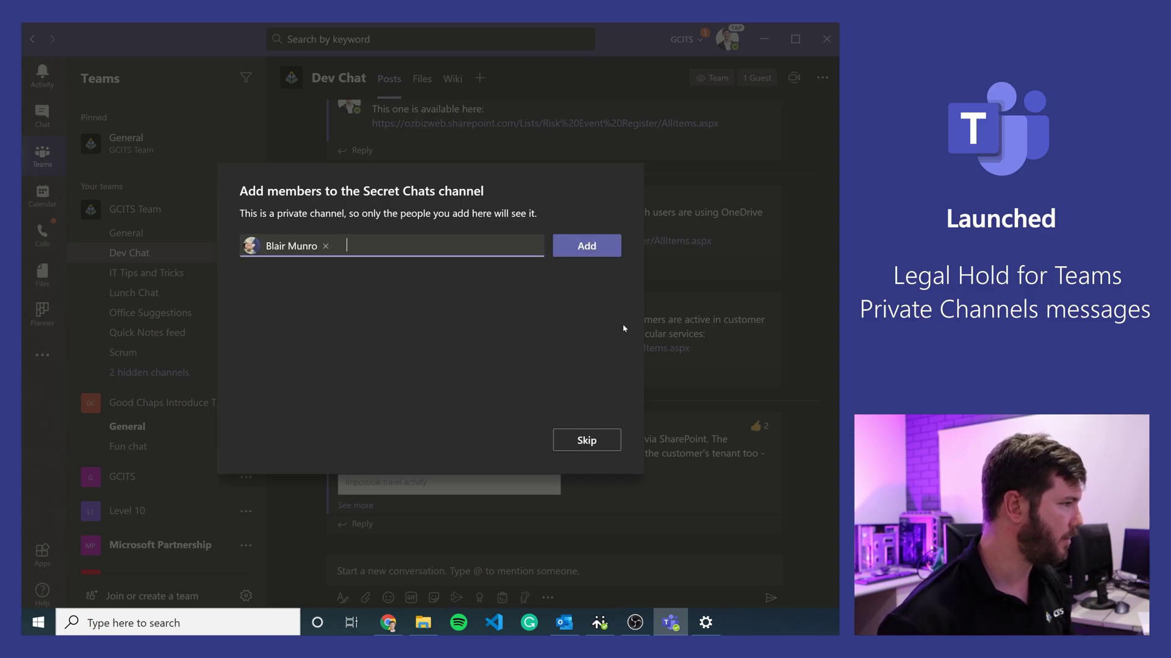
left_click(586, 246)
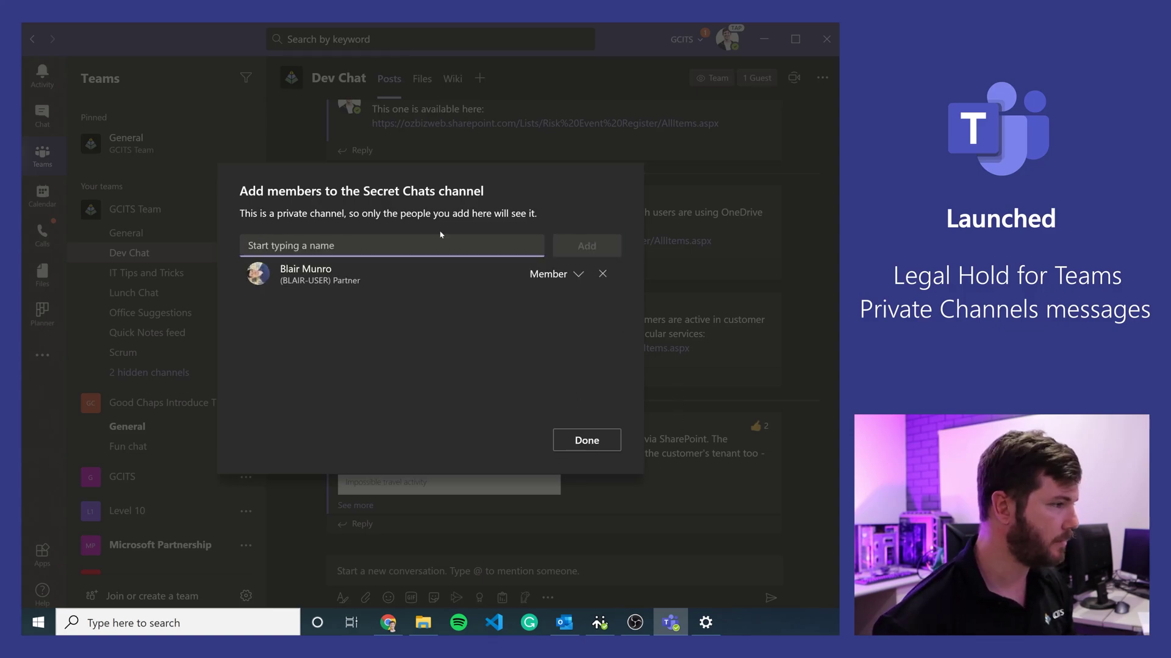
left_click(606, 442)
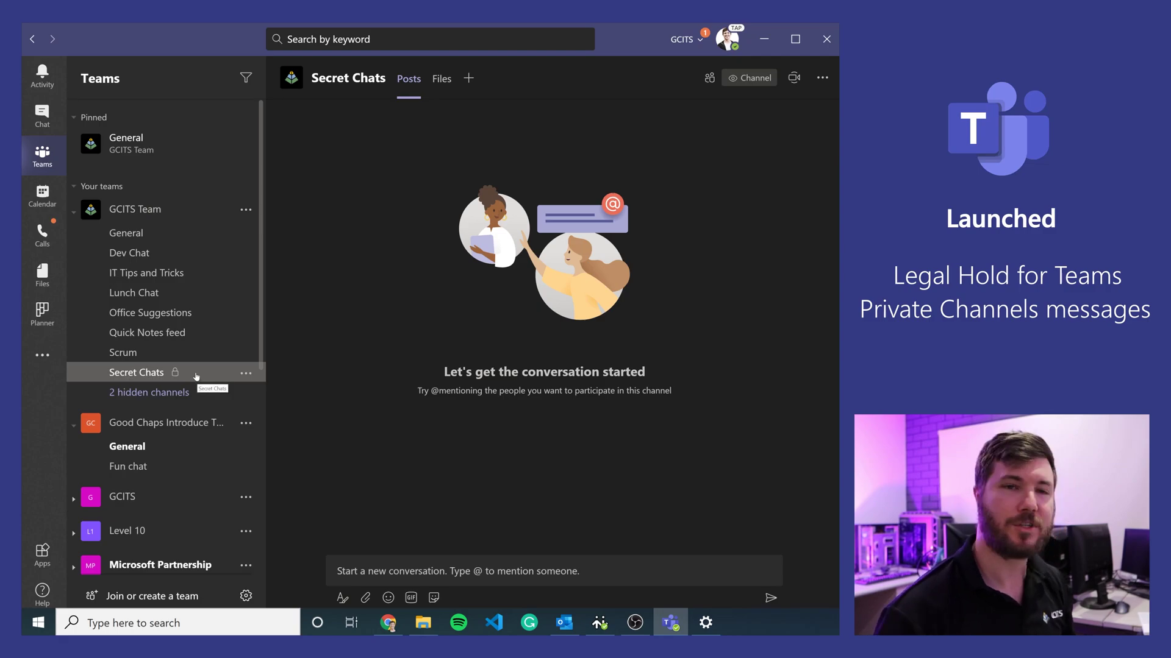
Post 'this is a place for secret chats. Keep them secret. Keep them safe.' in Secret Chats
left_click(463, 574)
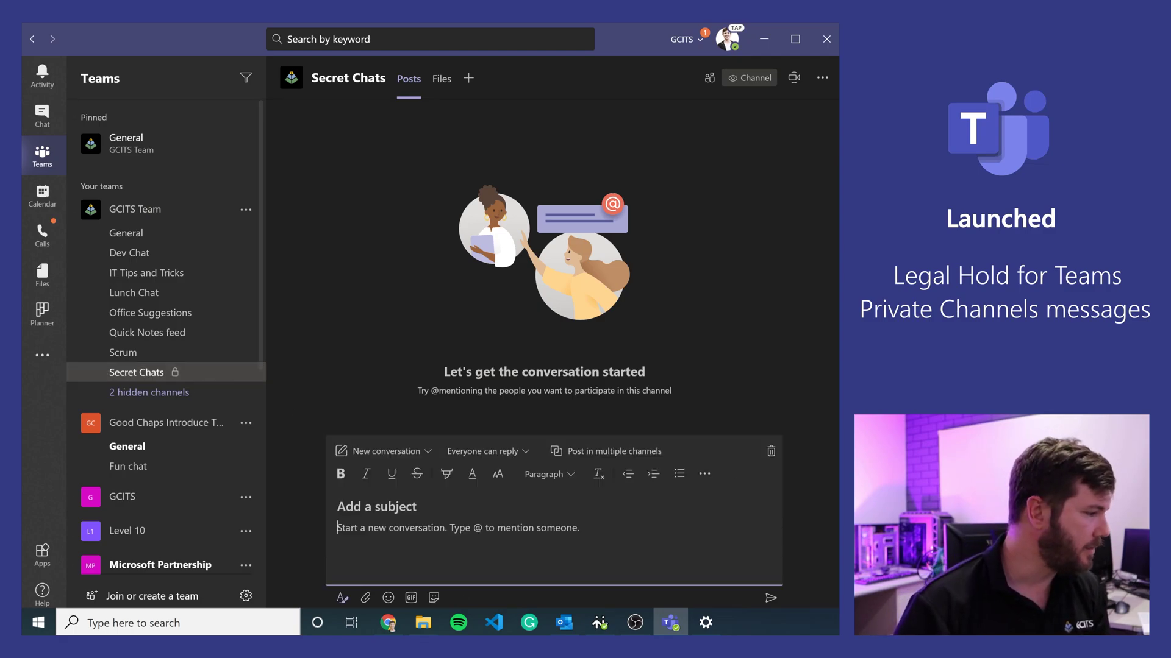
type("this is a place for secret cha")
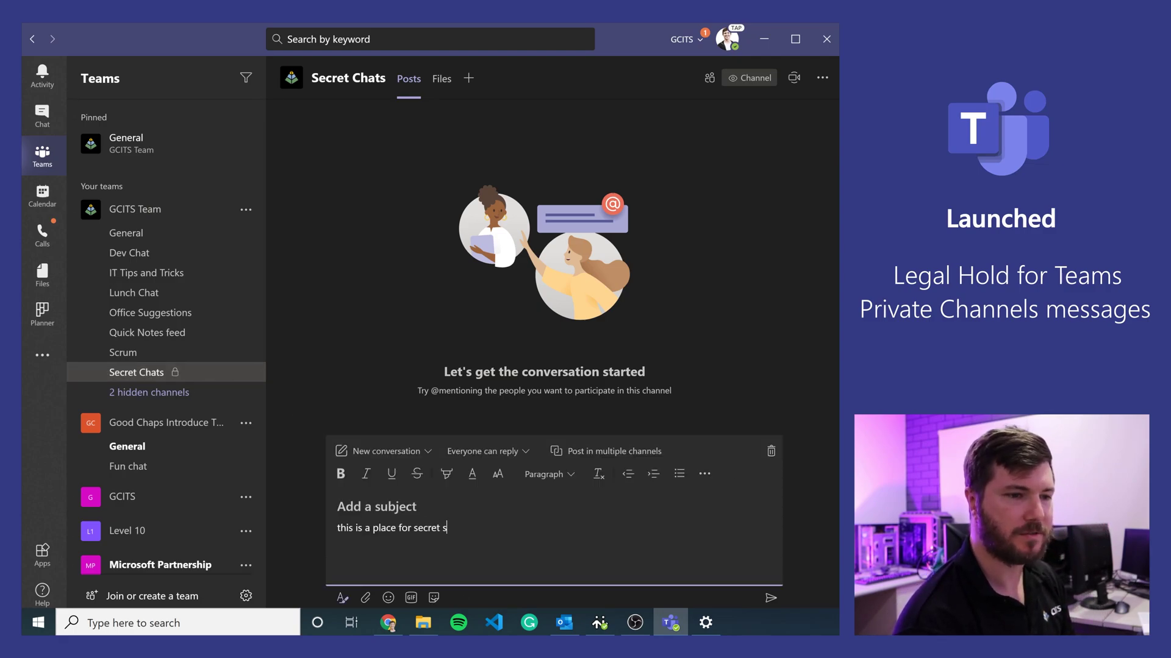
type("ts. Keep them secret. Keep them safe.")
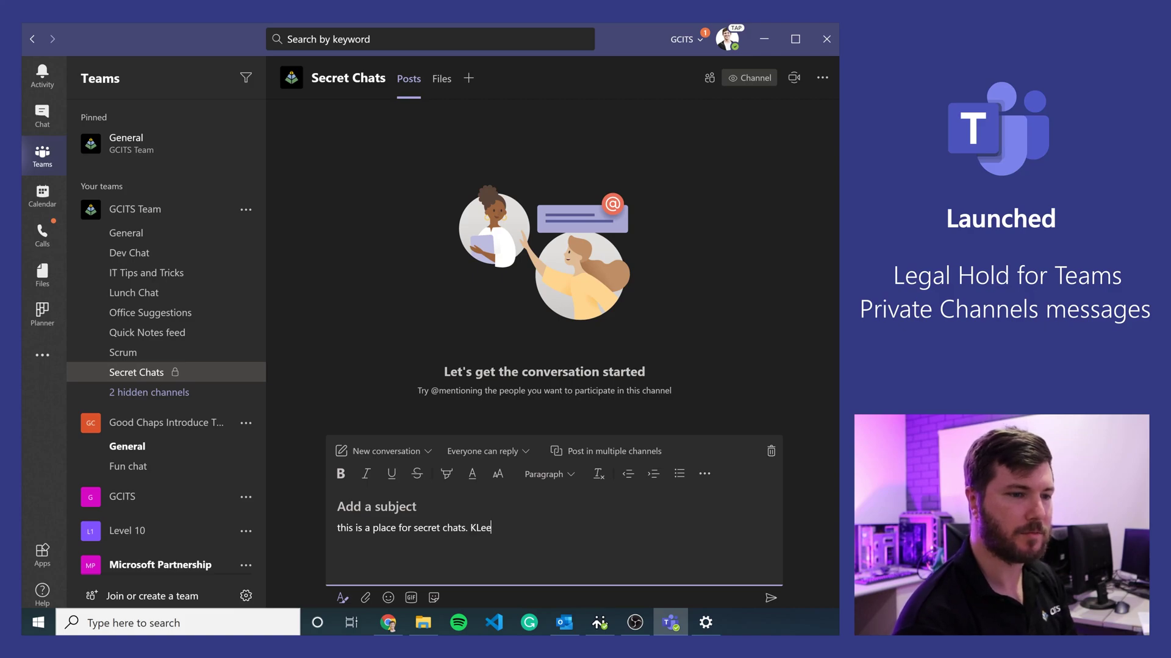
key("Return")
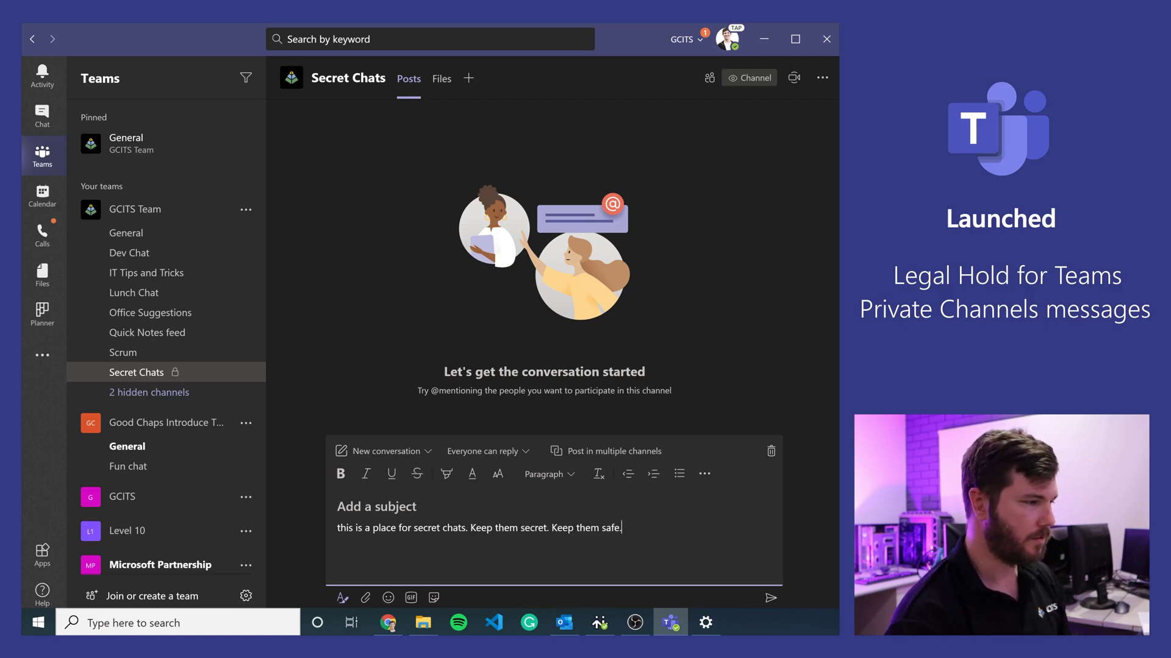
key("ctrl+Return")
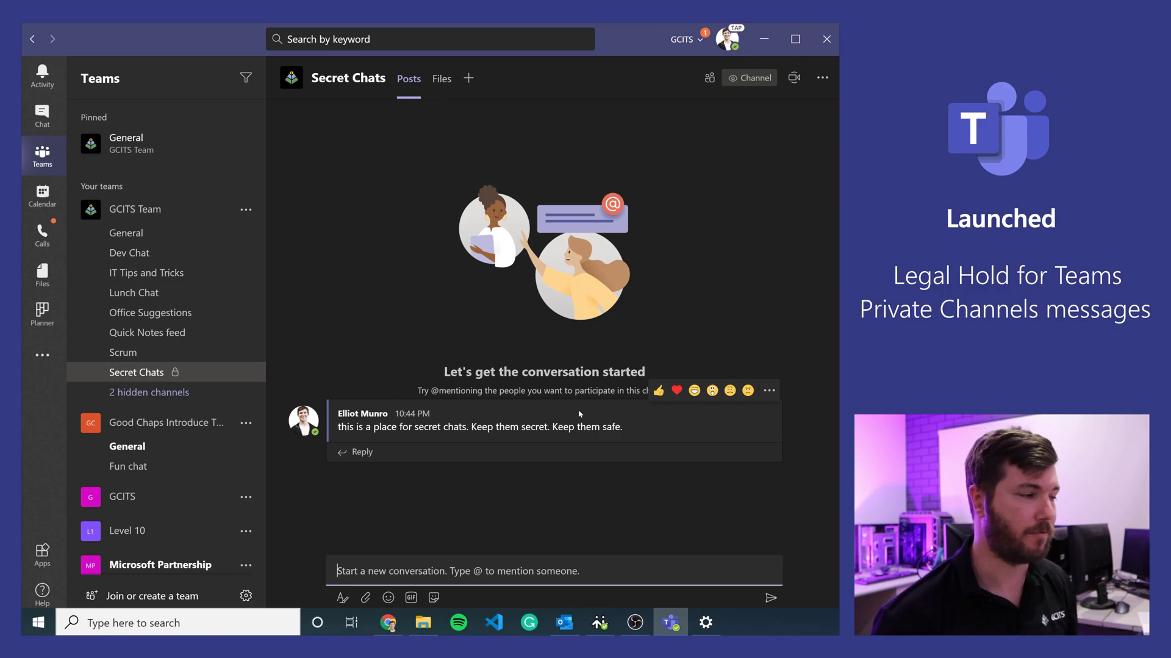
In the Security & Compliance window, go to eDiscovery > Advanced eDiscovery cases
mouse_move(390, 623)
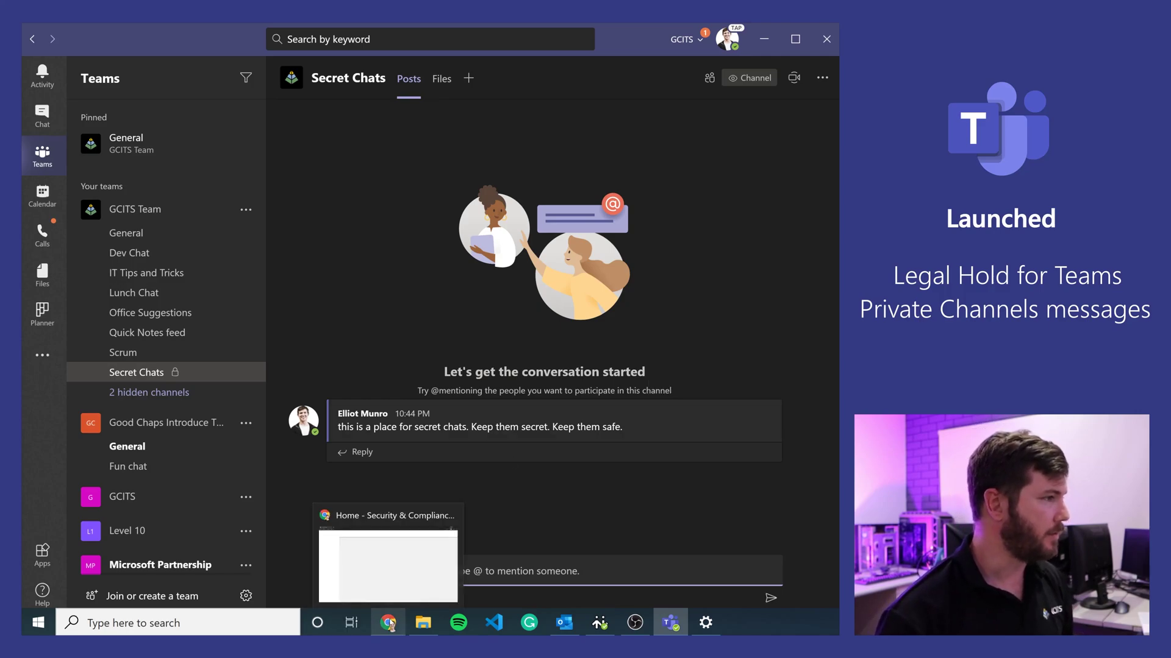
left_click(388, 584)
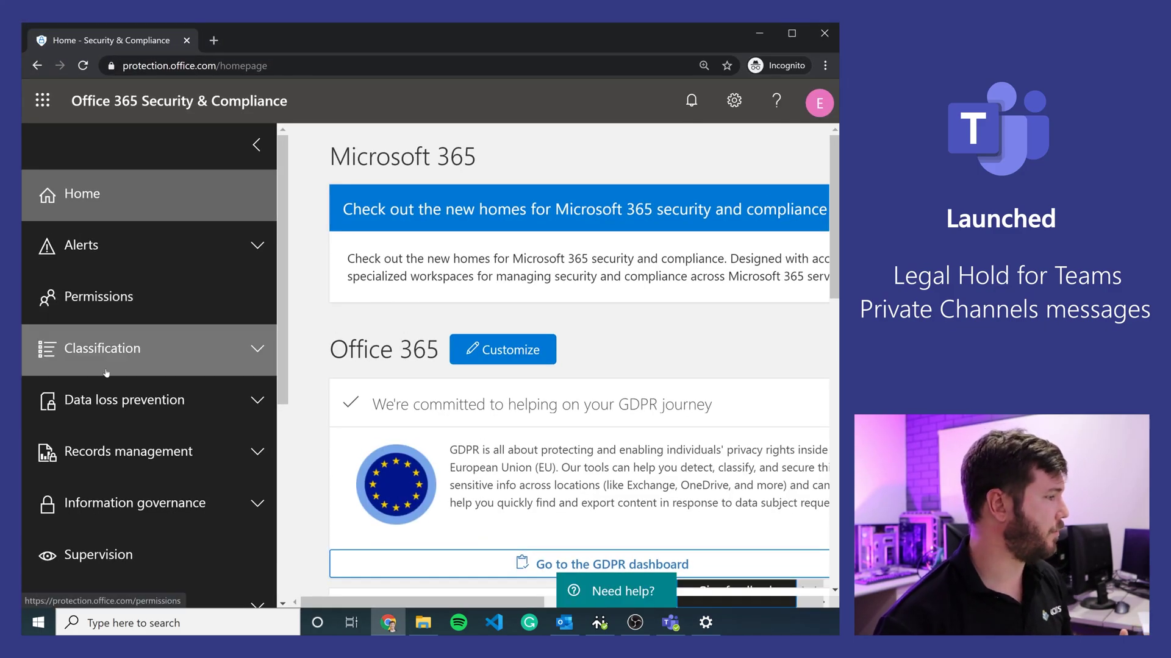
scroll(101, 360, "down", 5)
left_click(142, 463)
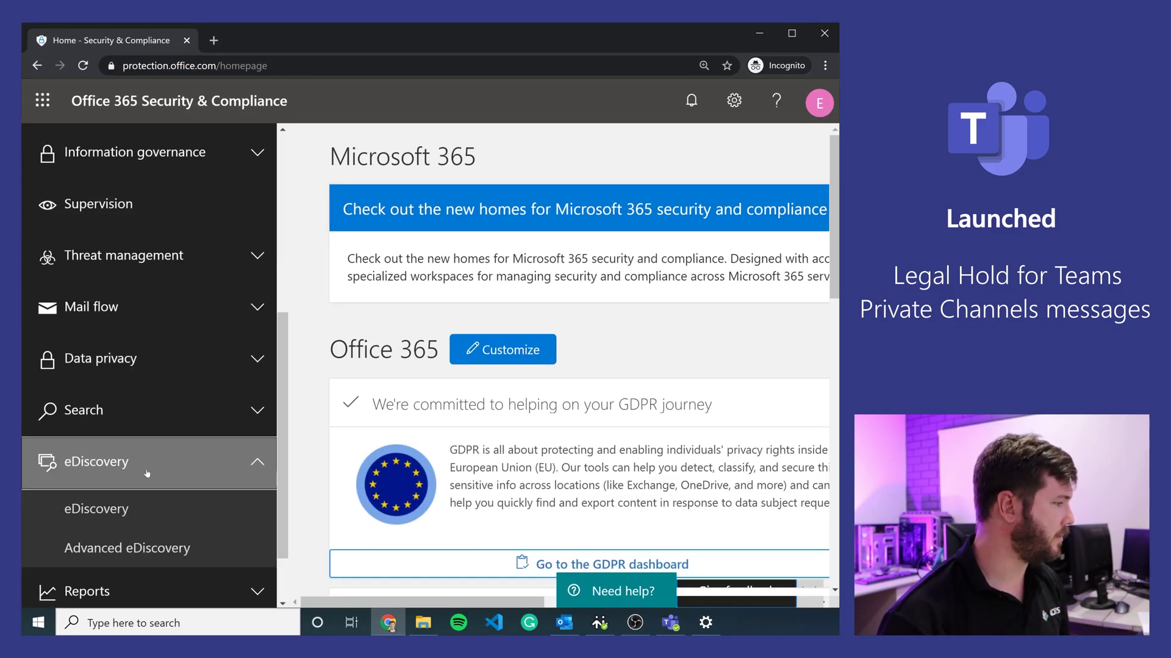
left_click(199, 564)
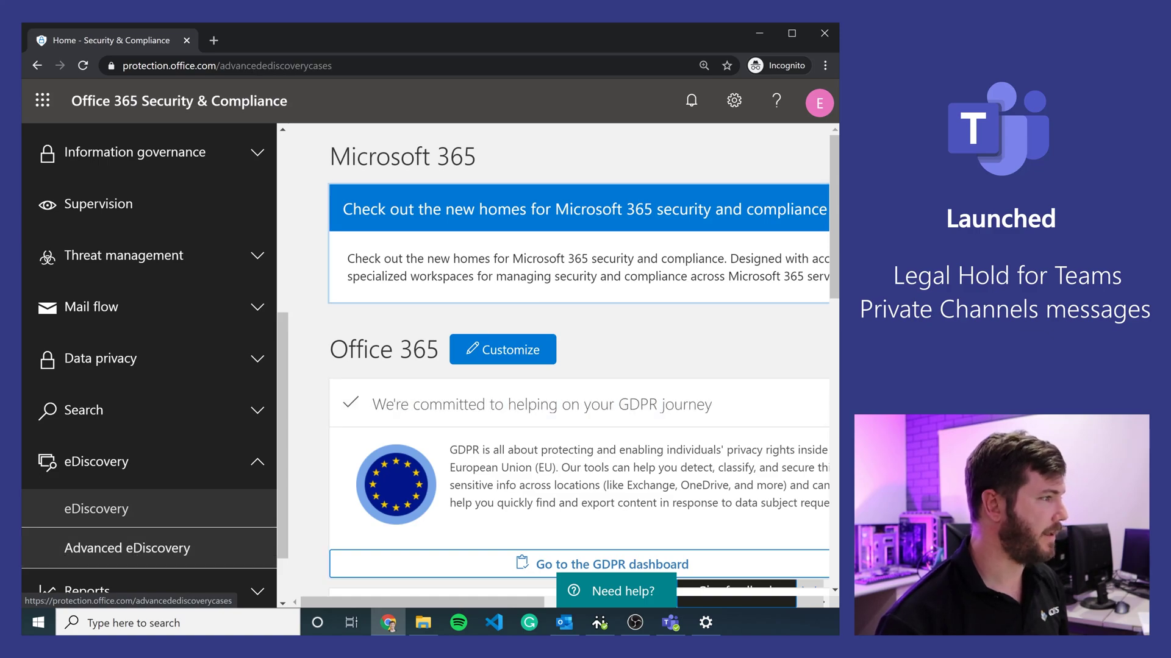
Create and save the case 'Secret Chats have gone too far' with default settings
scroll(683, 493, "down", 1)
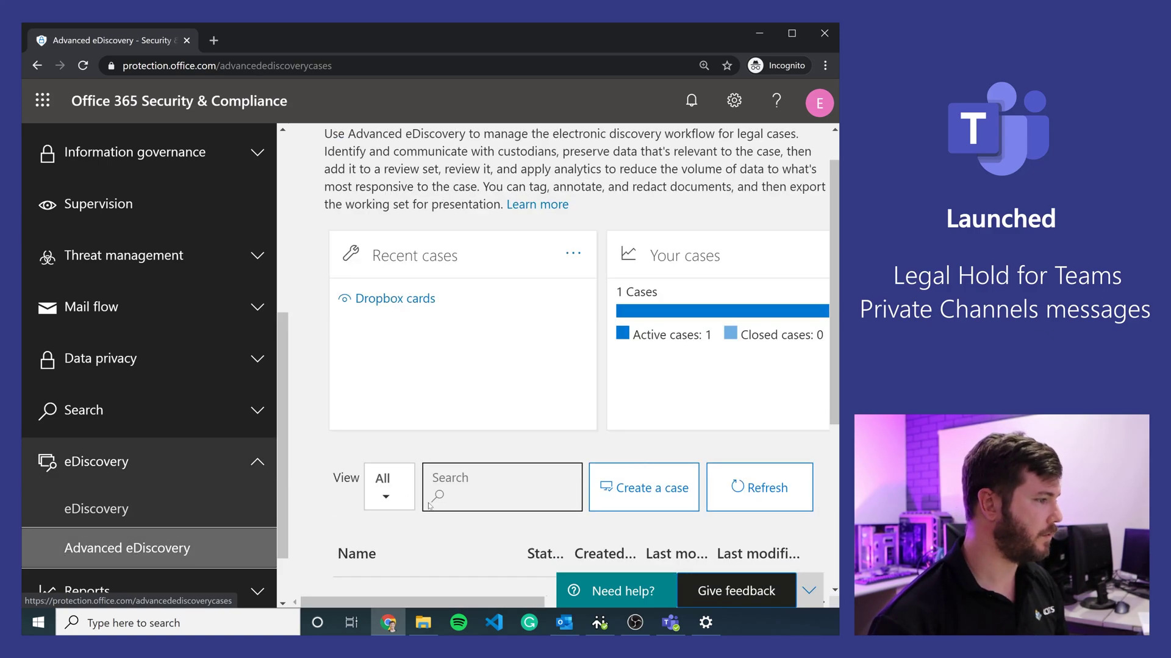
left_click(664, 496)
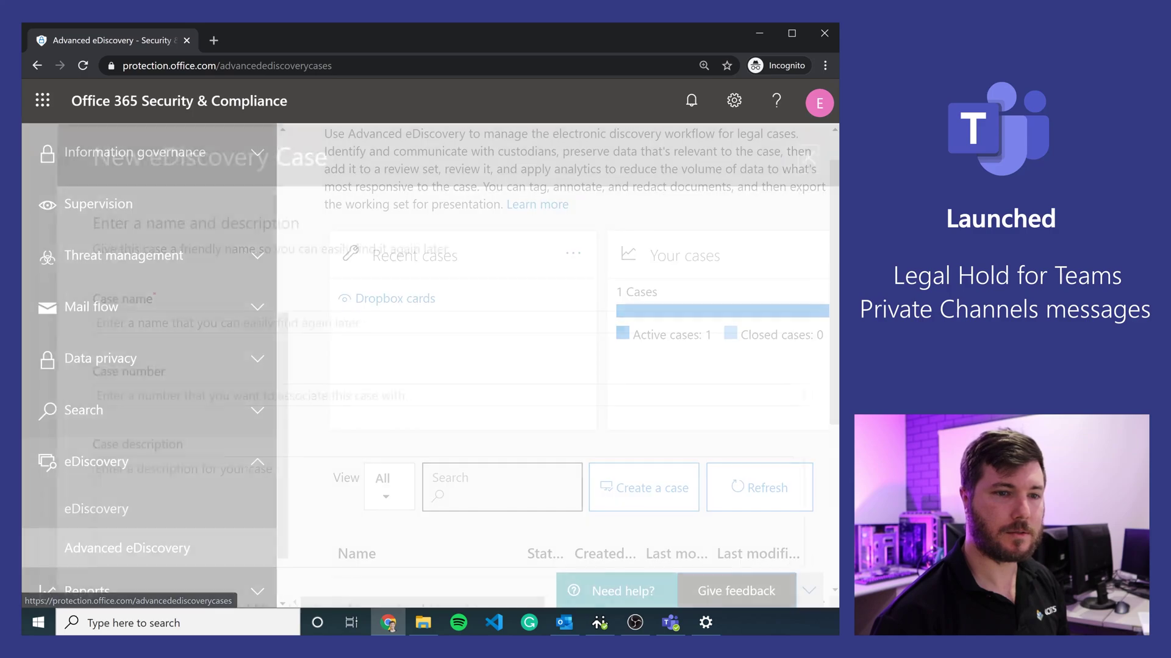
type("Secret Chats have ")
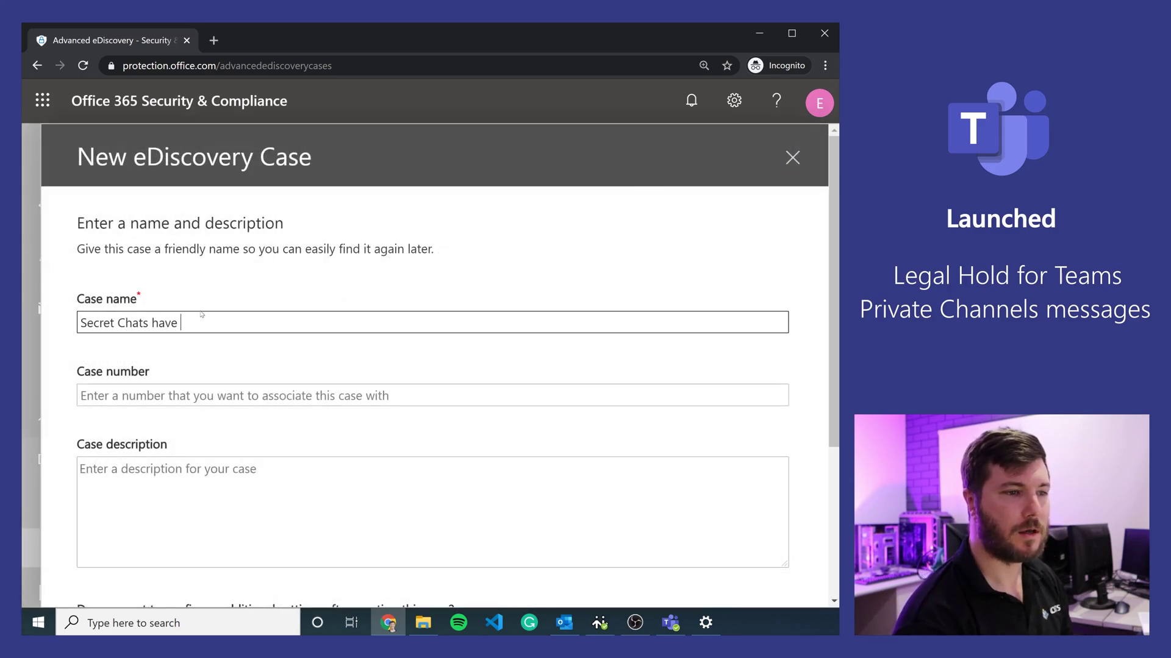
type("gone too far")
scroll(202, 314, "down", 3)
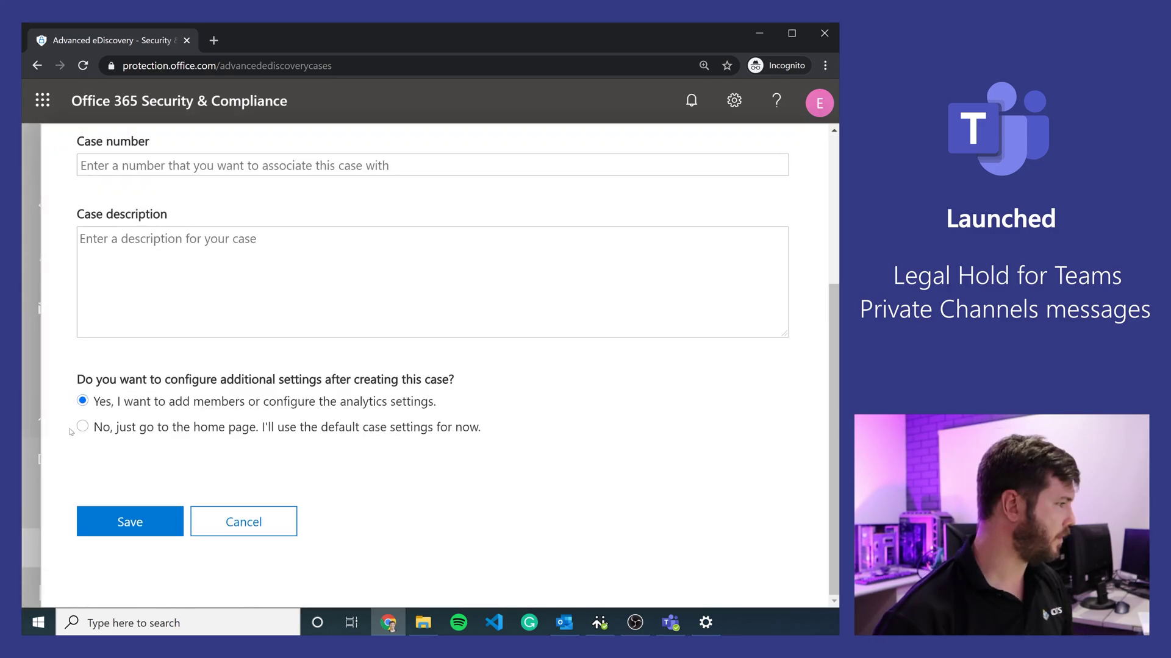
left_click(83, 427)
left_click(160, 523)
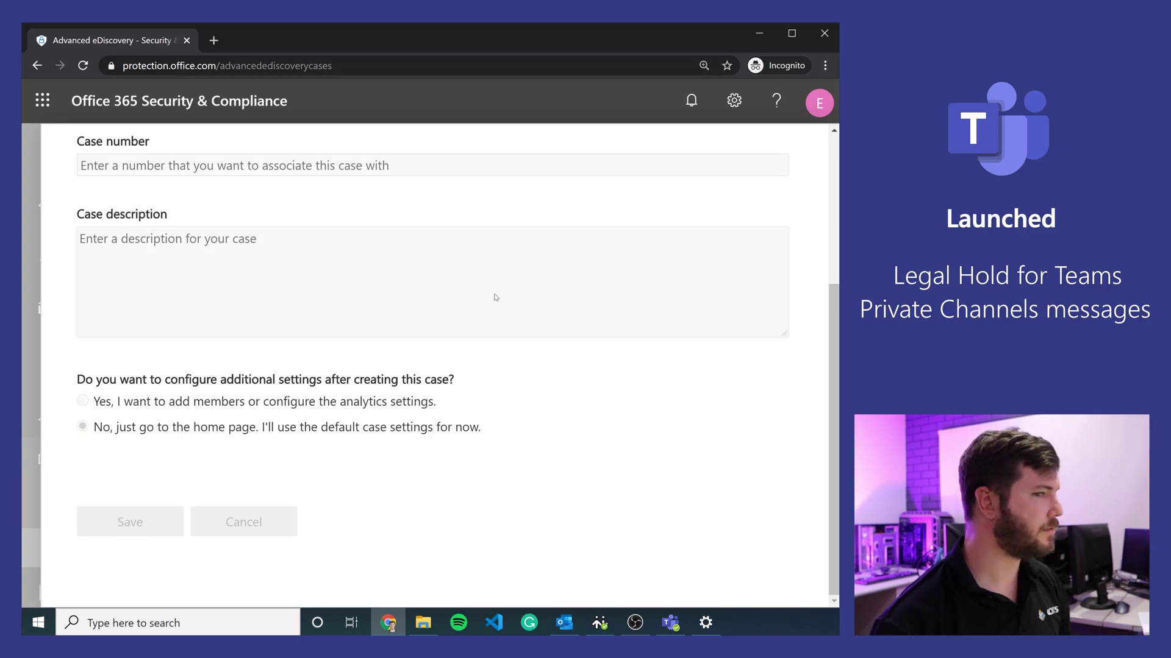
Show the empty Holds list of the 'Secret Chats have gone too far' case
left_click(440, 295)
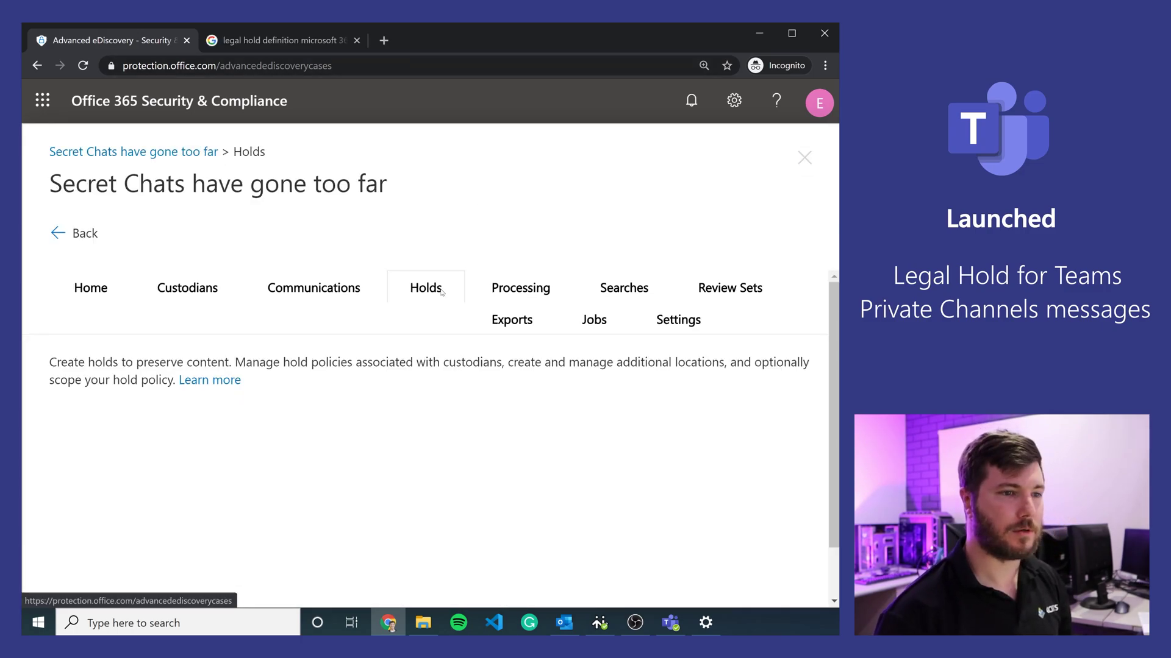
scroll(372, 297, "down", 1)
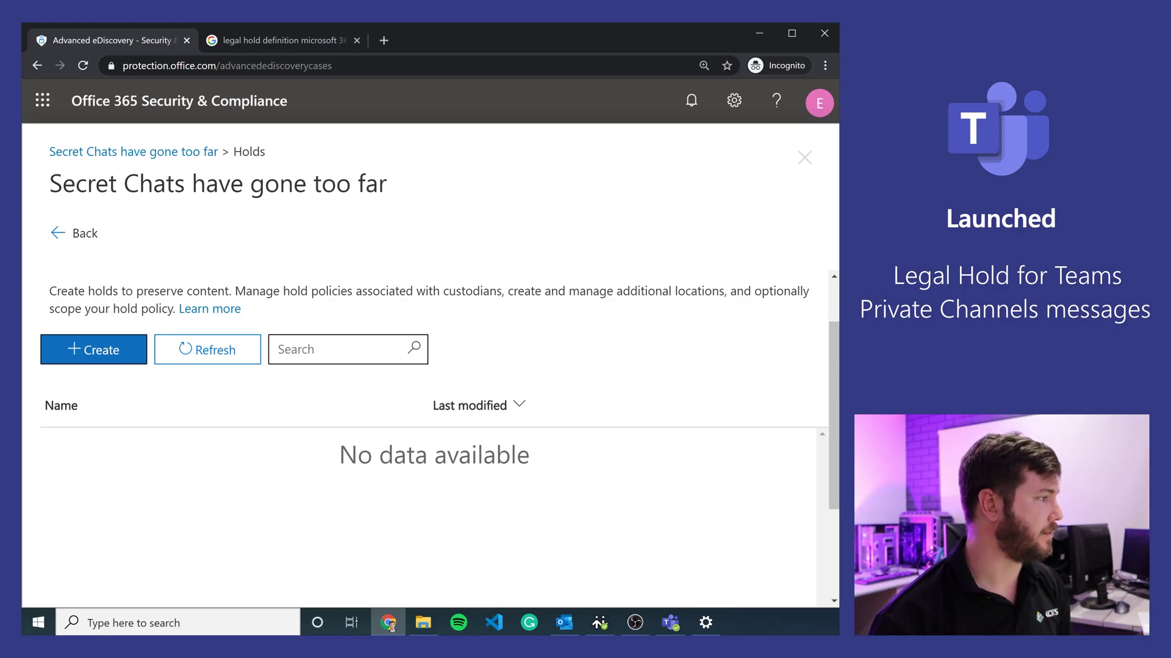
Create a new hold named 'Secret chat hold'
left_click(115, 353)
type("Secret c")
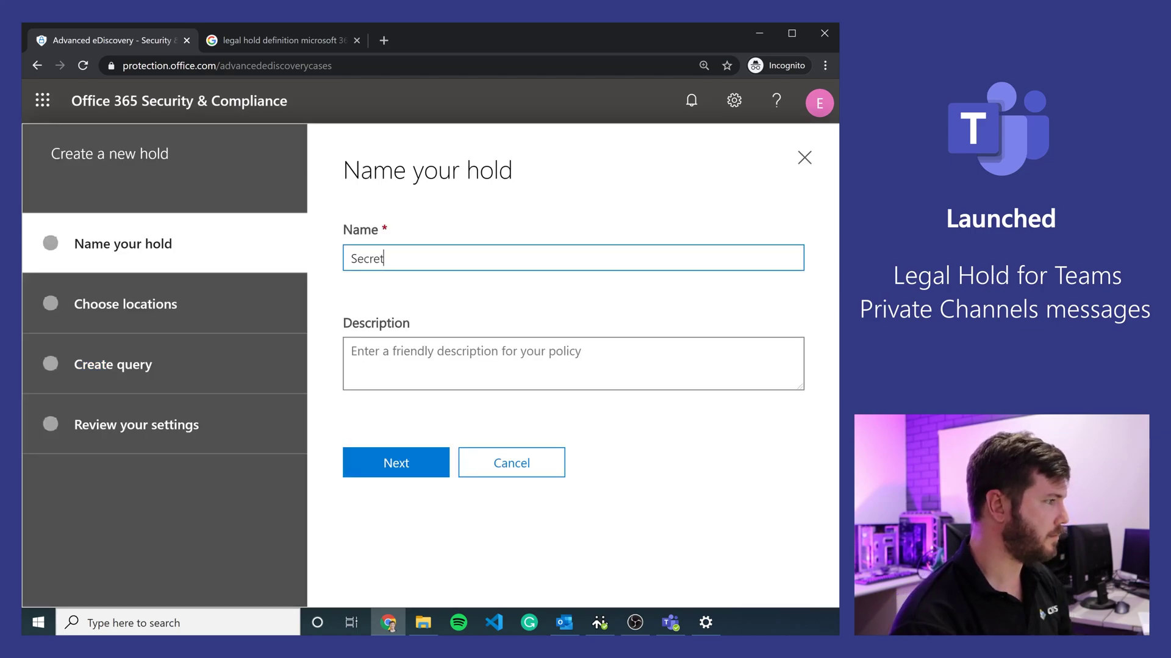
type("hat hold")
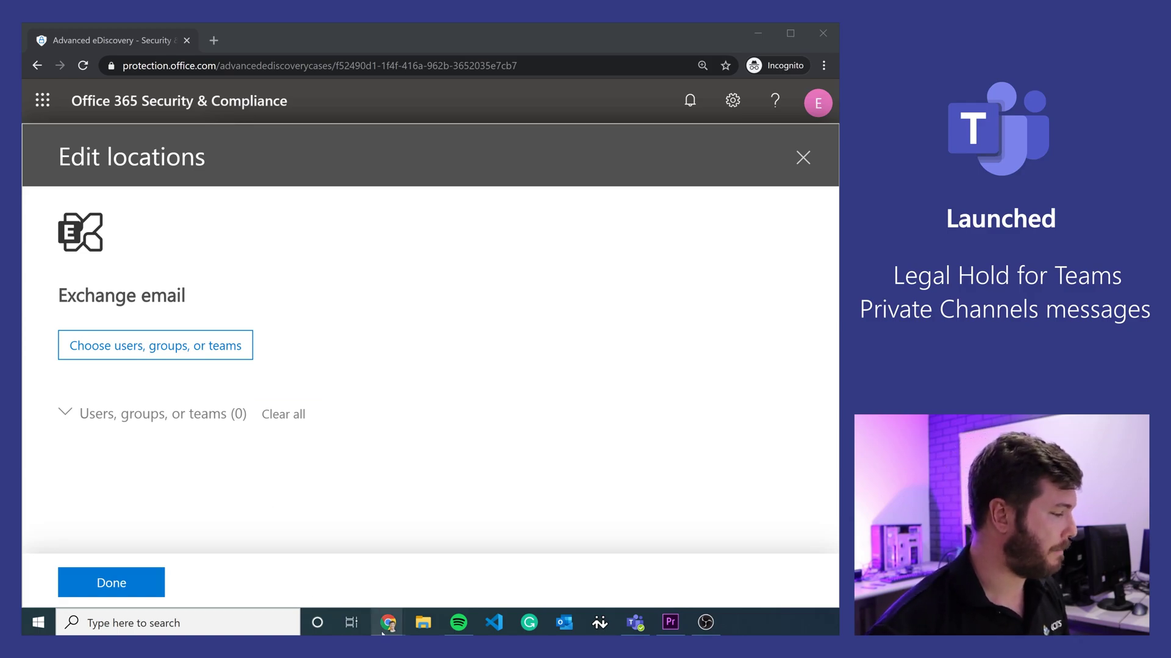
Highlight the docs passage on searching the team's site collection and members' mailboxes, then return to the hold
mouse_move(387, 628)
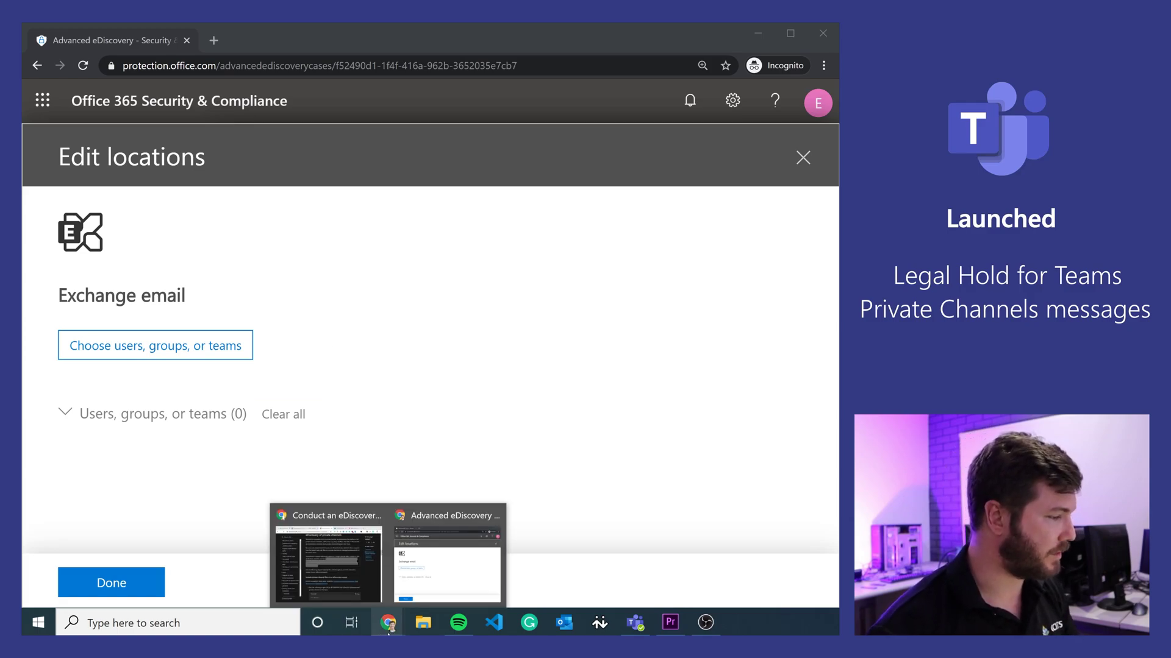
left_click(341, 563)
left_click(543, 284)
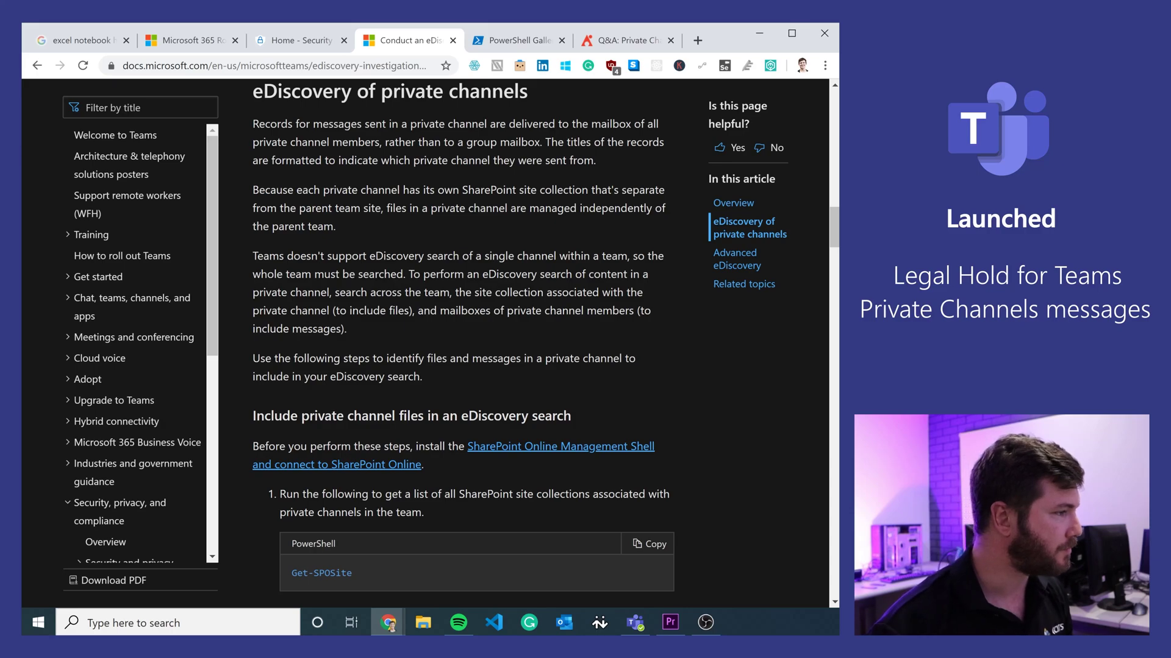
mouse_move(409, 275)
left_mouse_down()
mouse_move(649, 275)
mouse_move(319, 305)
mouse_move(543, 294)
mouse_move(333, 311)
mouse_move(414, 311)
left_mouse_up()
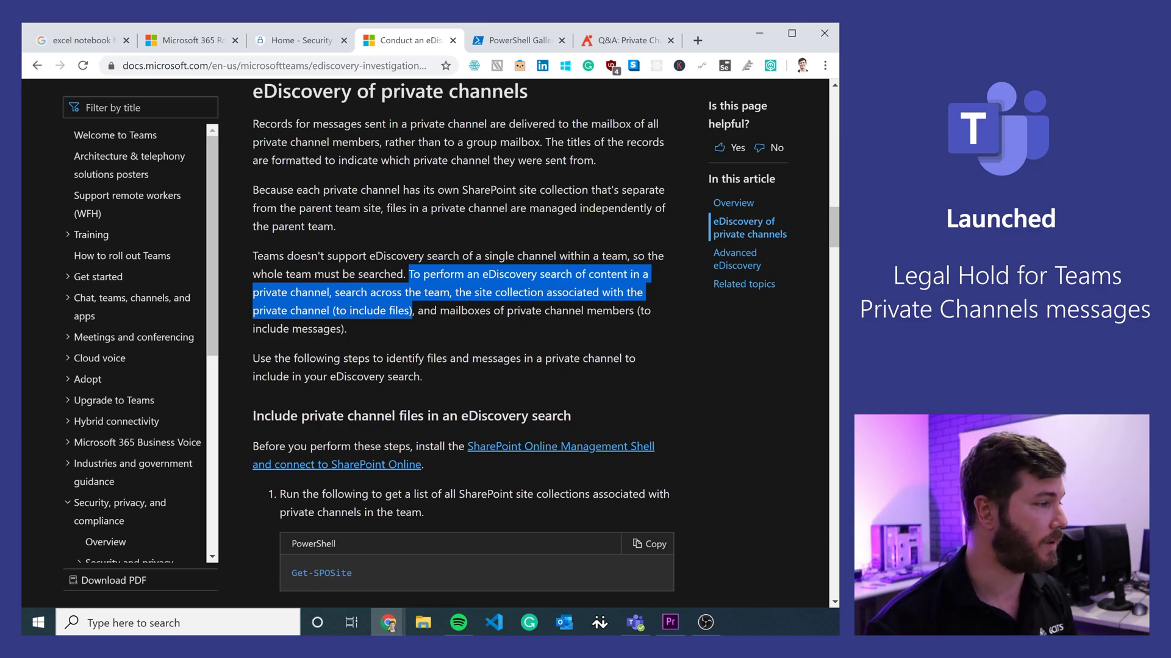
key("shift+Right")
key("shift+Right")
key("shift+Right")
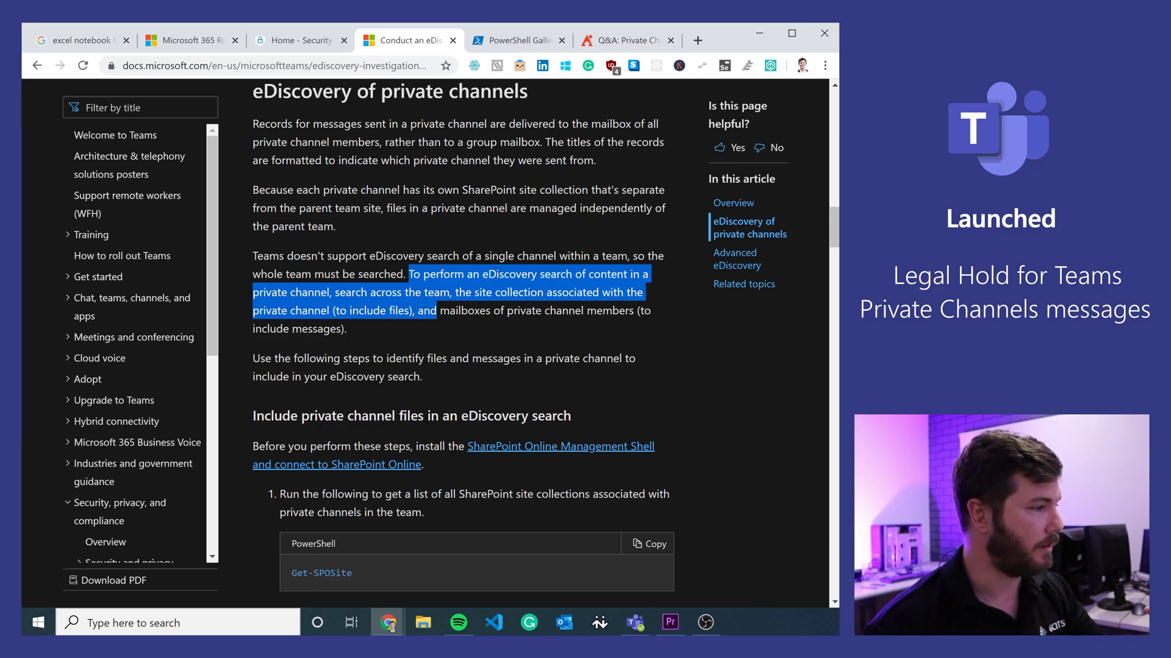
mouse_move(437, 310)
left_mouse_down()
mouse_move(640, 310)
mouse_move(652, 329)
left_mouse_up()
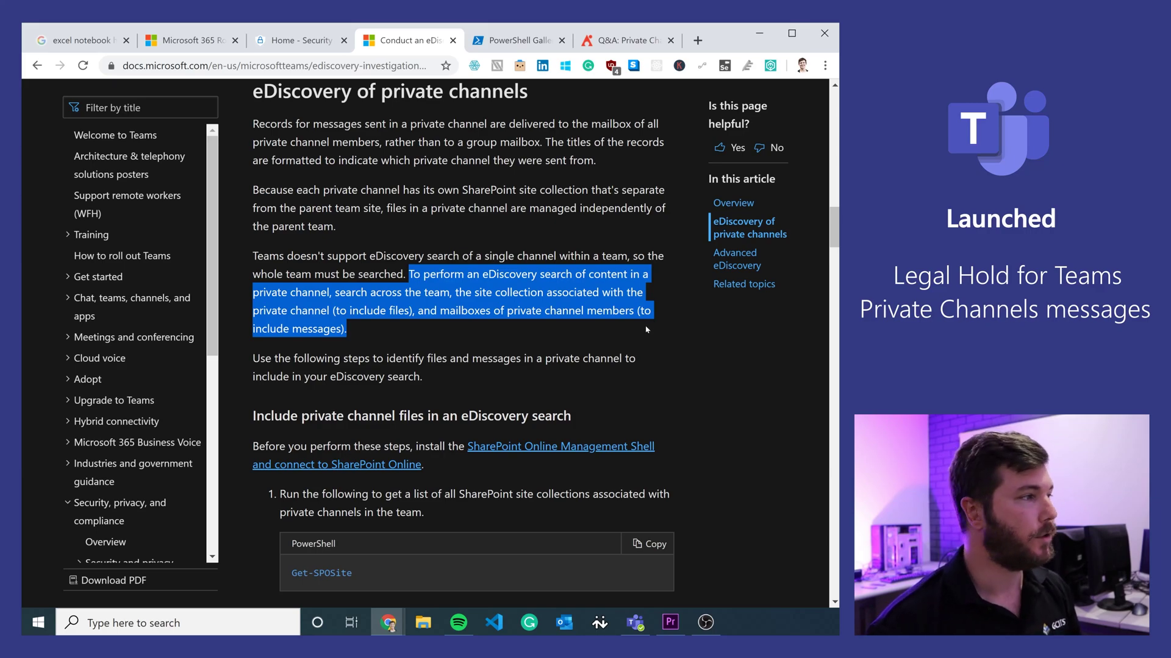
key("alt+Tab")
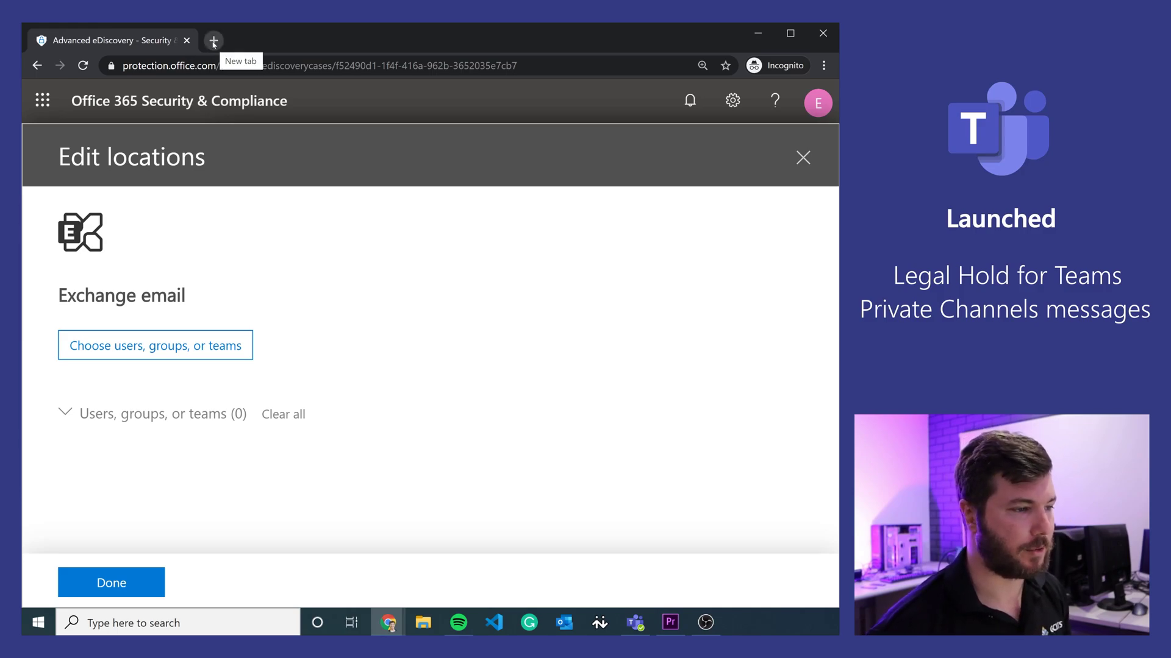
Load portal.office.com in a new tab and go to the Microsoft 365 admin center
left_click(213, 41)
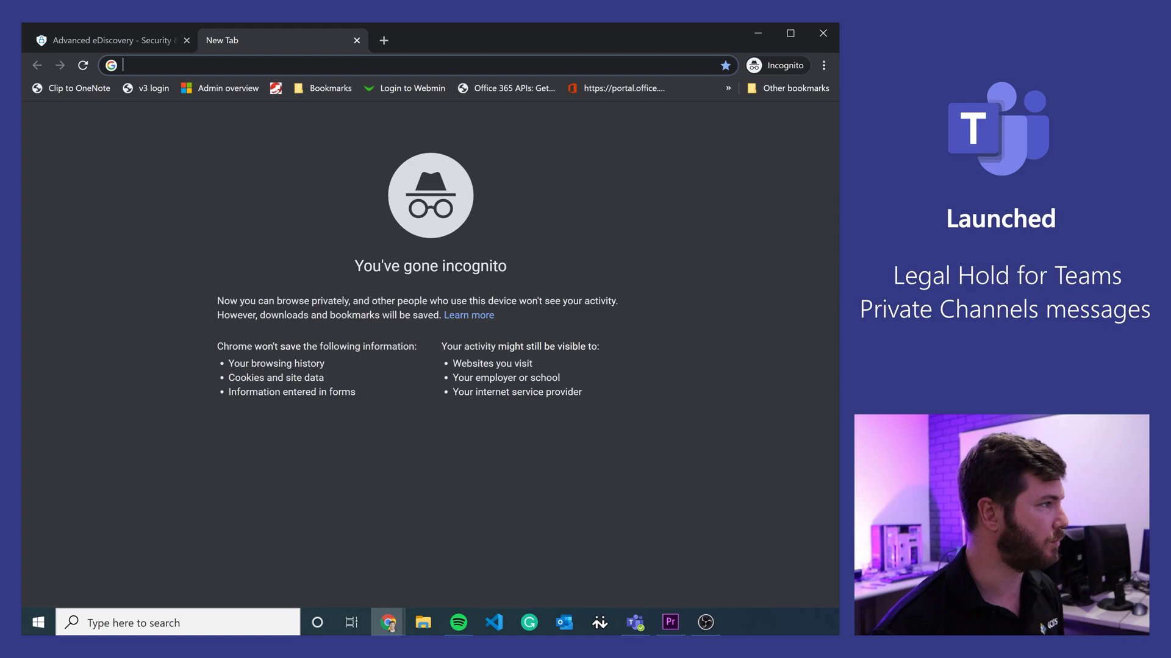
type("portal.office.com")
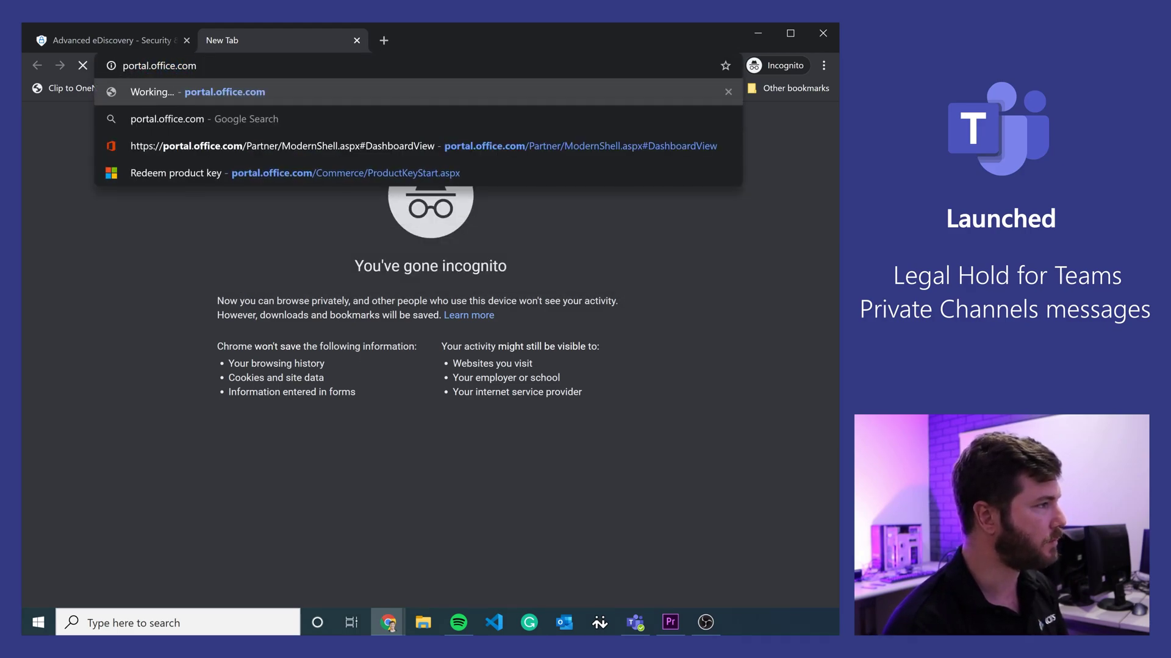
key("Return")
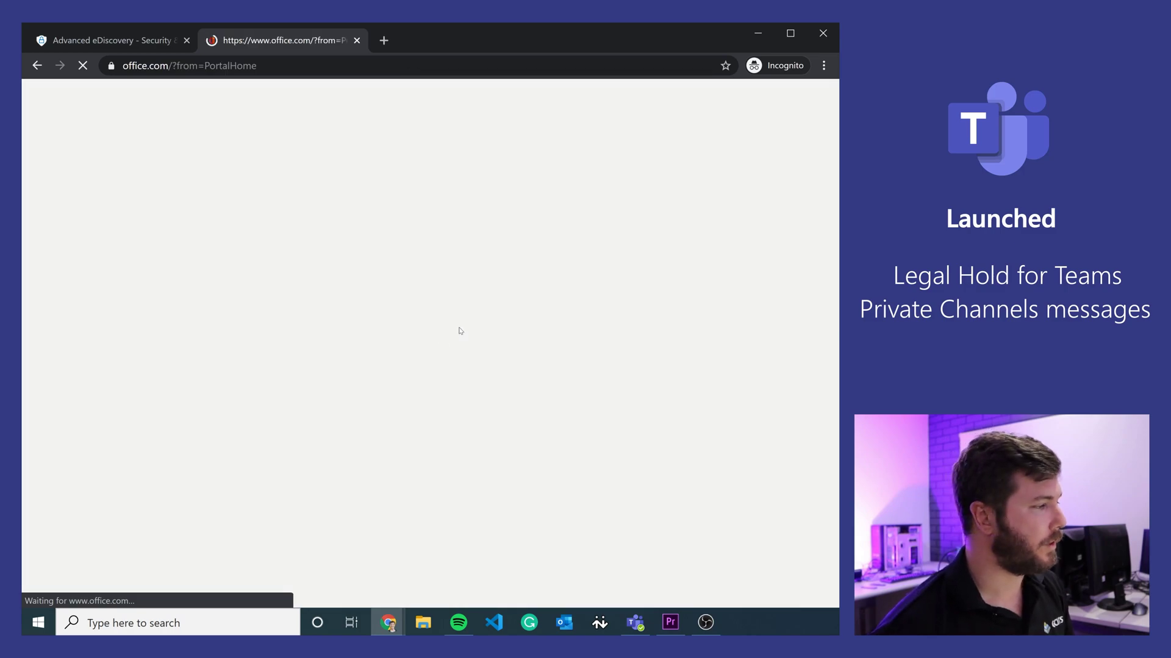
left_click(324, 274)
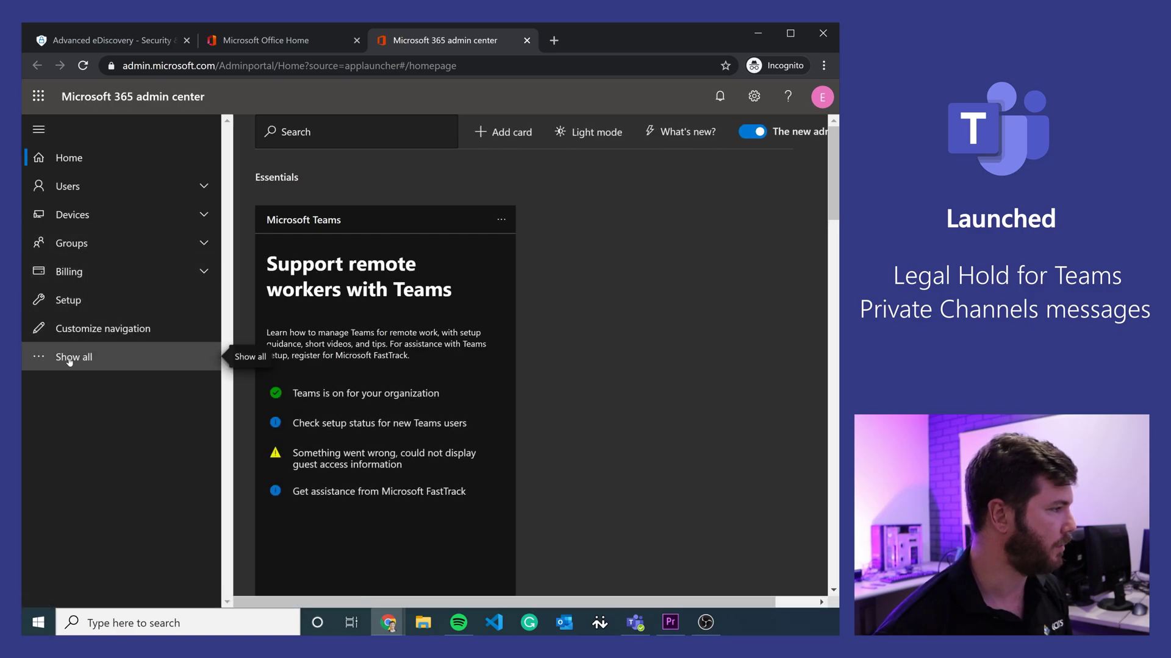
Go from the Microsoft 365 admin center to Teams admin center > Manage teams
left_click(78, 361)
scroll(86, 390, "down", 4)
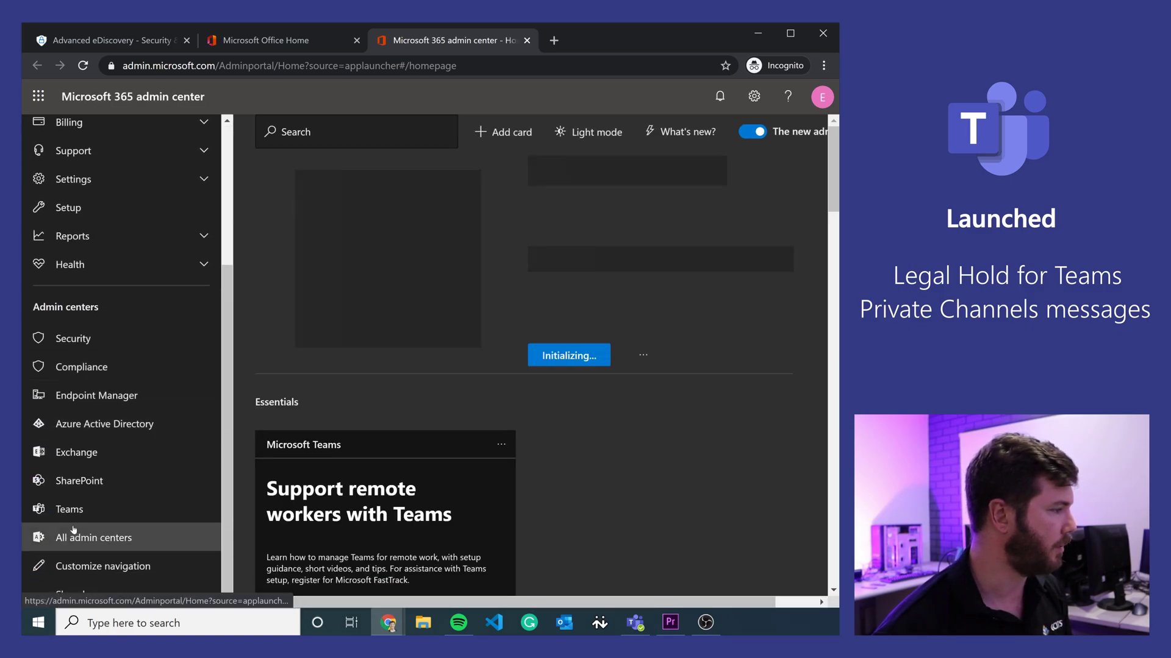
left_click(96, 606)
mouse_move(39, 186)
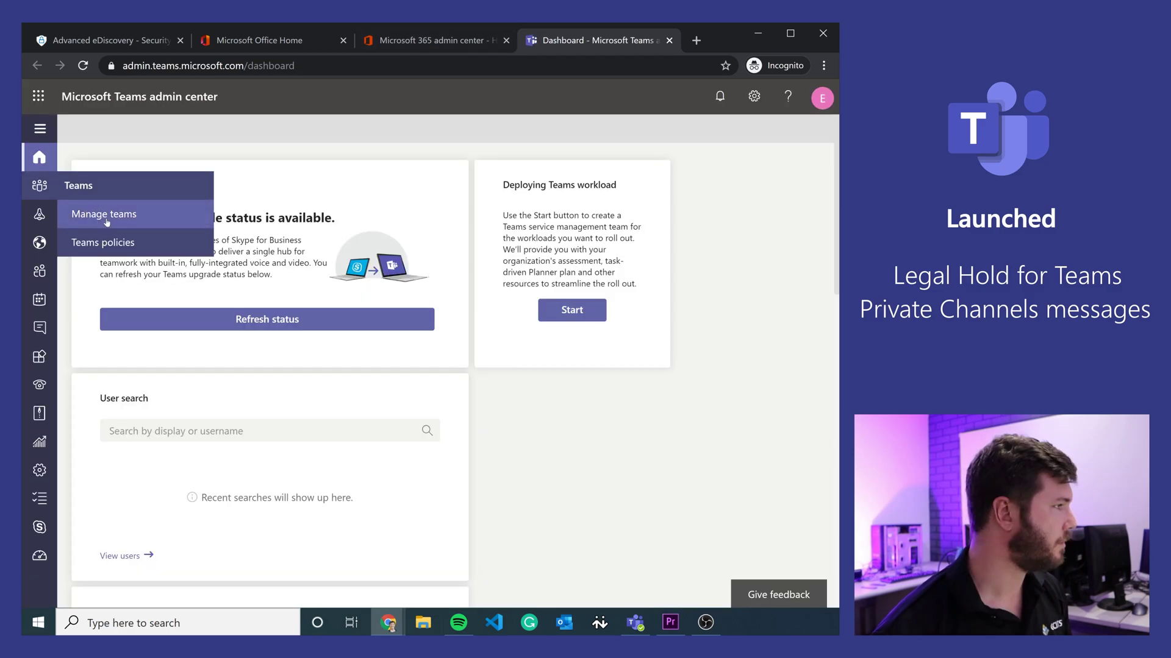
left_click(110, 216)
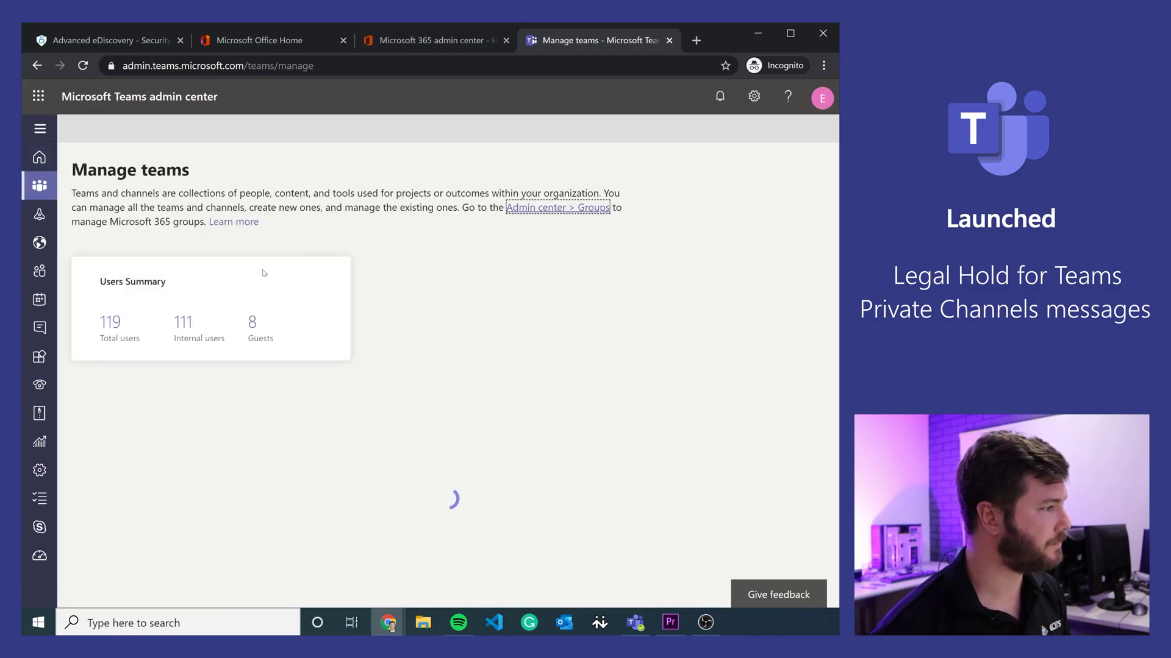
View GCITS Team's channels and open the Secret Chats private channel to check its members
left_click(183, 510)
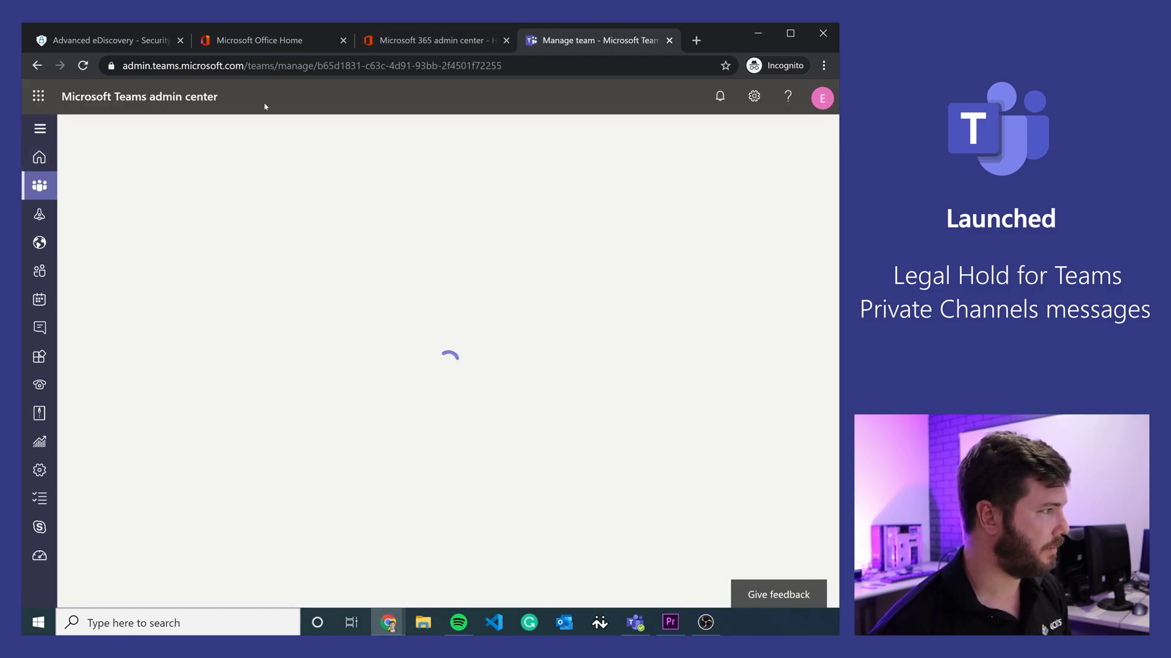
scroll(179, 177, "down", 5)
scroll(178, 177, "up", 5)
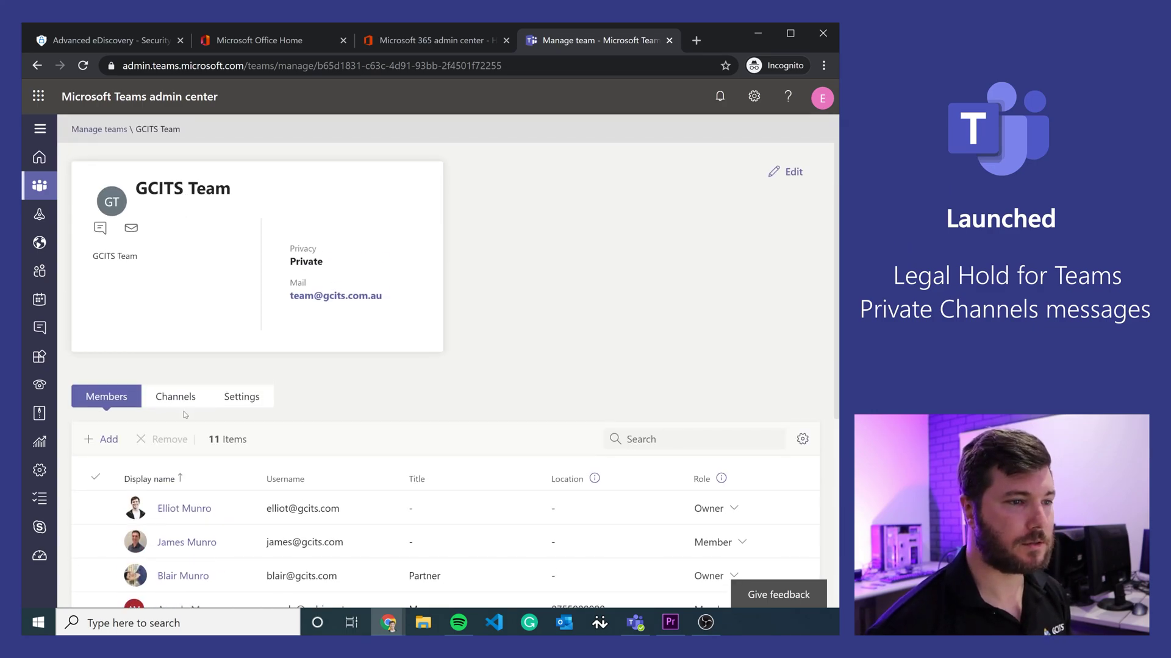
left_click(173, 397)
scroll(345, 433, "down", 5)
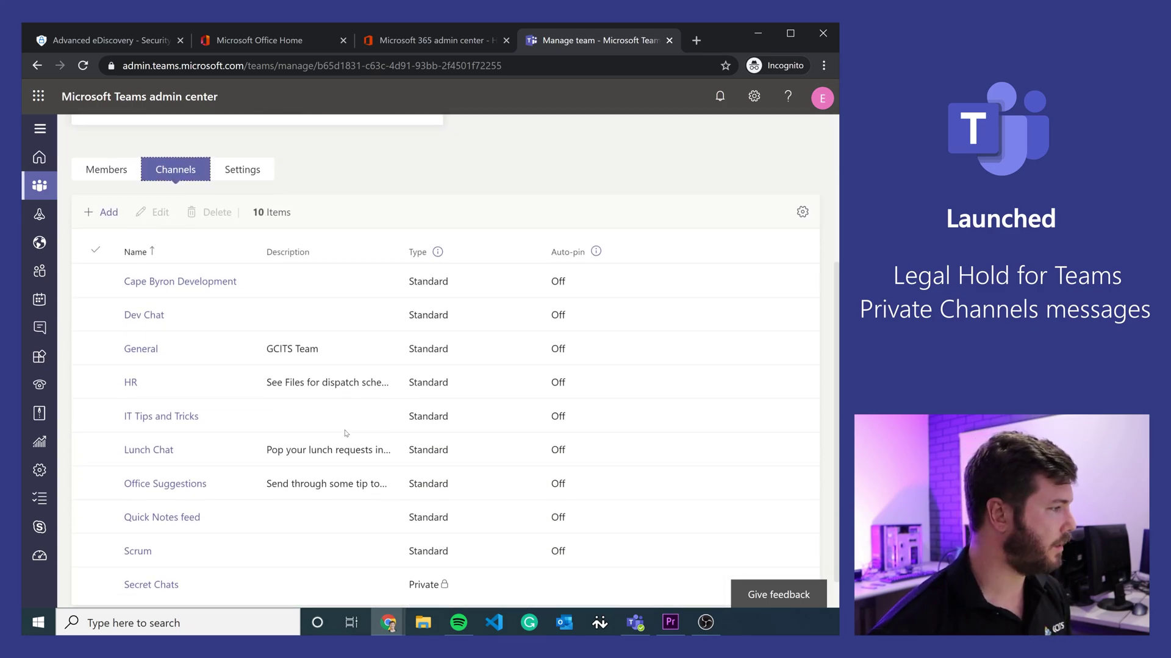
left_click(169, 546)
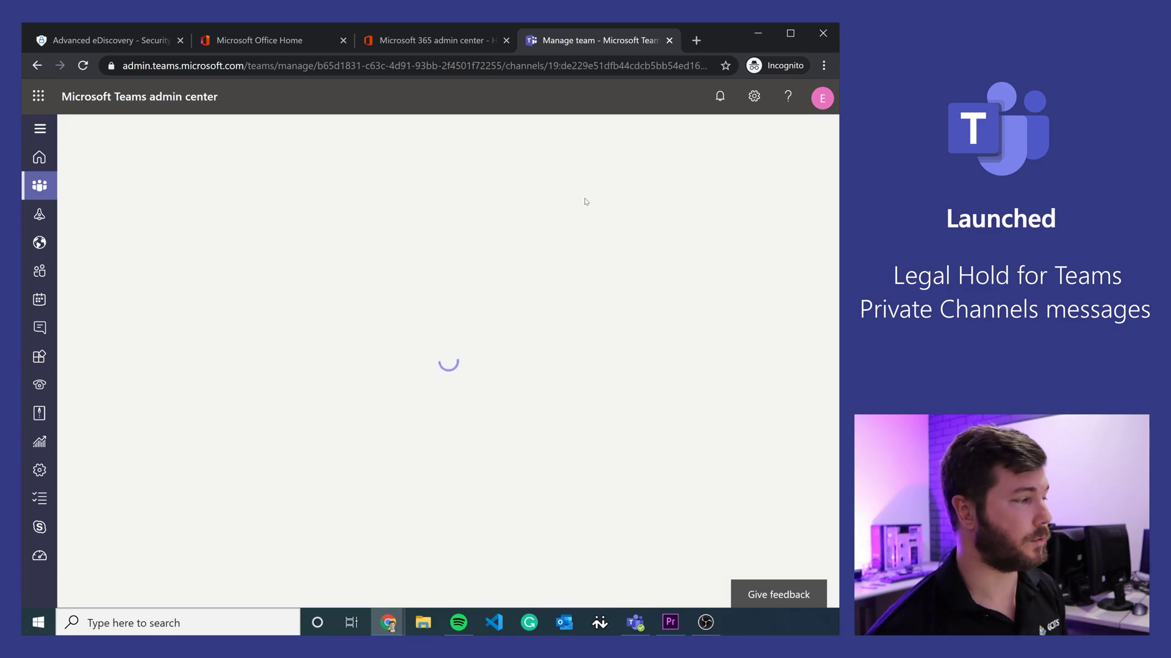
mouse_move(30, 224)
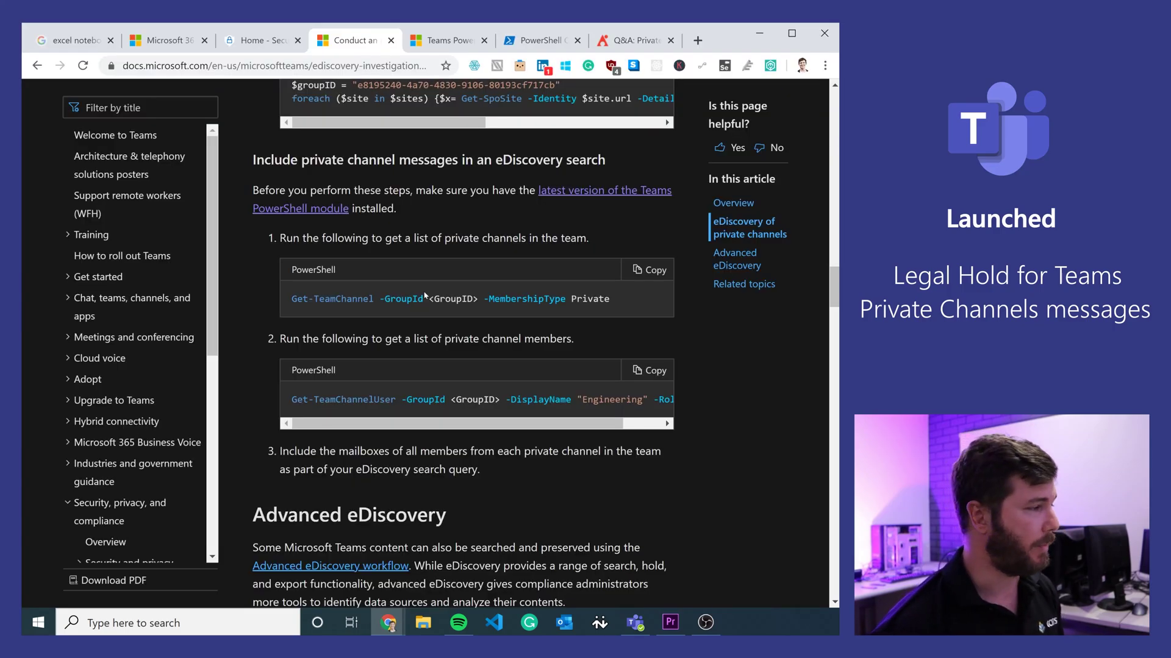
Select the Get-TeamChannel and Get-TeamChannelUser commands in the docs article
left_click_drag(287, 299, 523, 299)
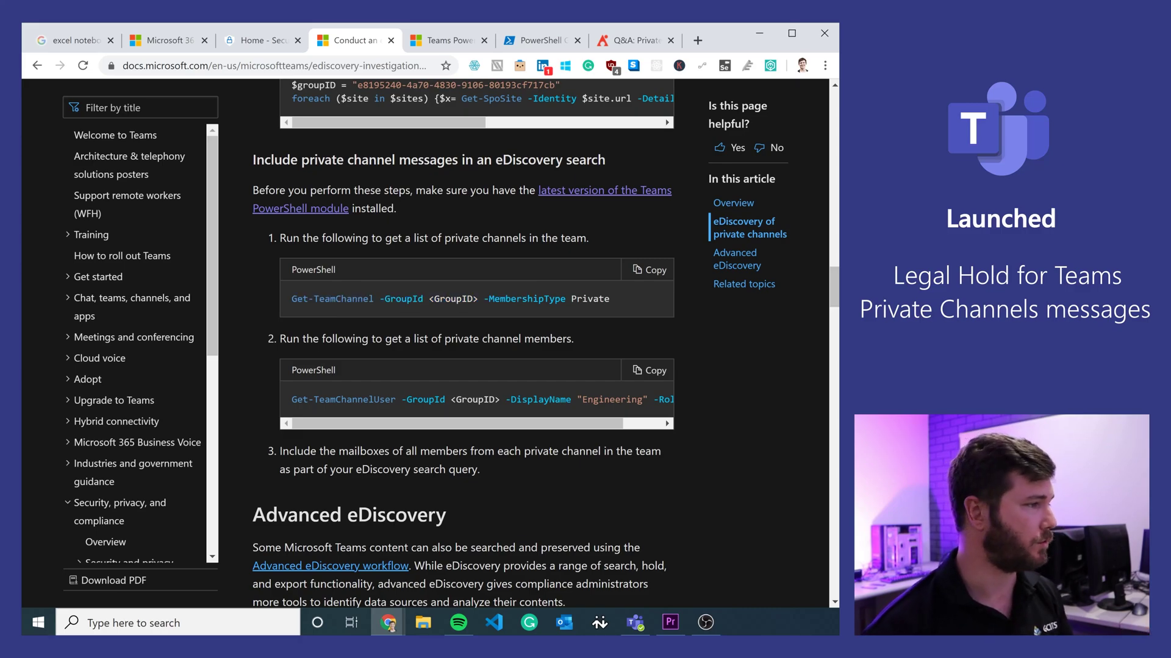
left_click_drag(485, 298, 610, 299)
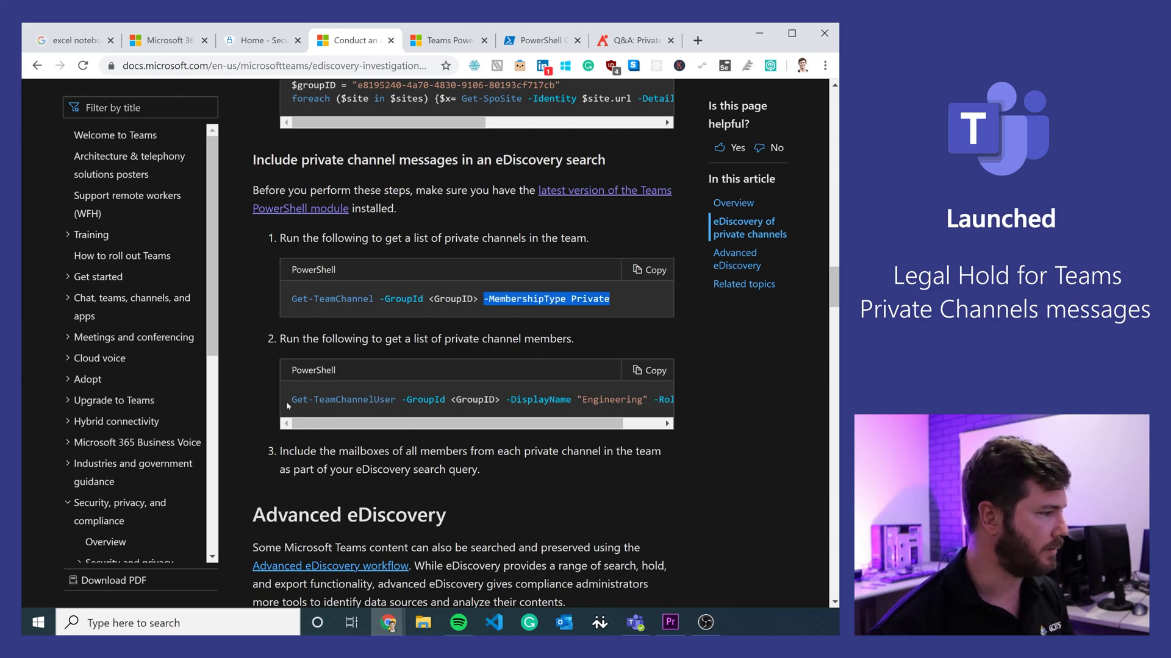
left_click_drag(290, 400, 407, 400)
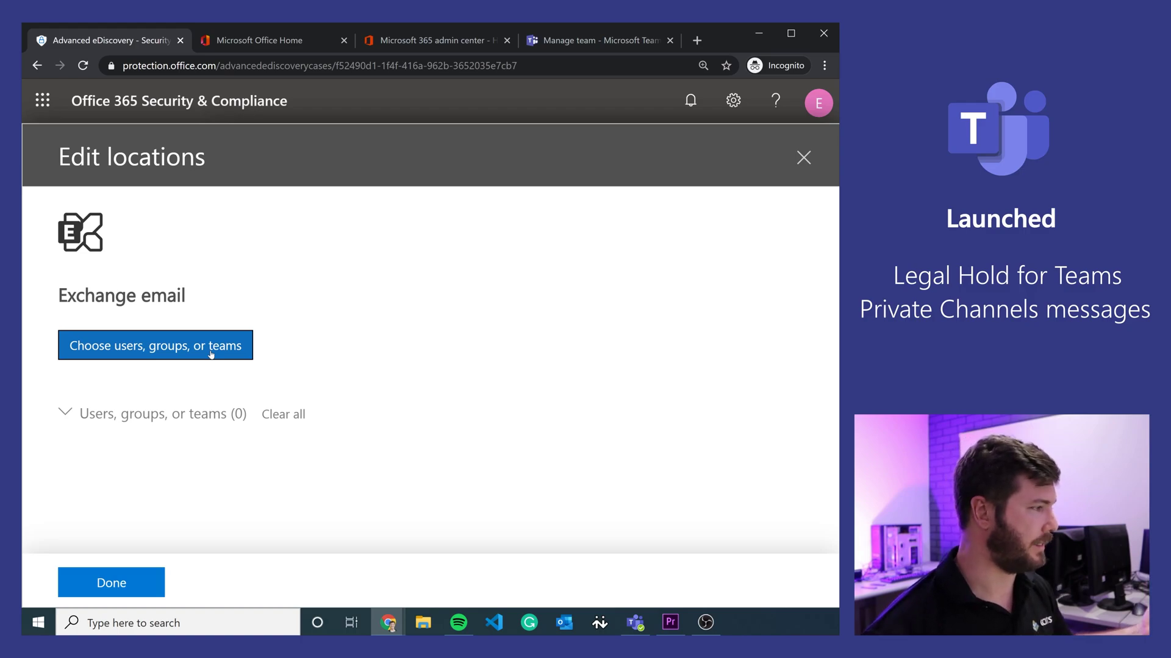
Add the teammate's mailbox to the Secret chat hold locations, bringing it to 2 mailboxes
left_click(210, 353)
left_click(212, 366)
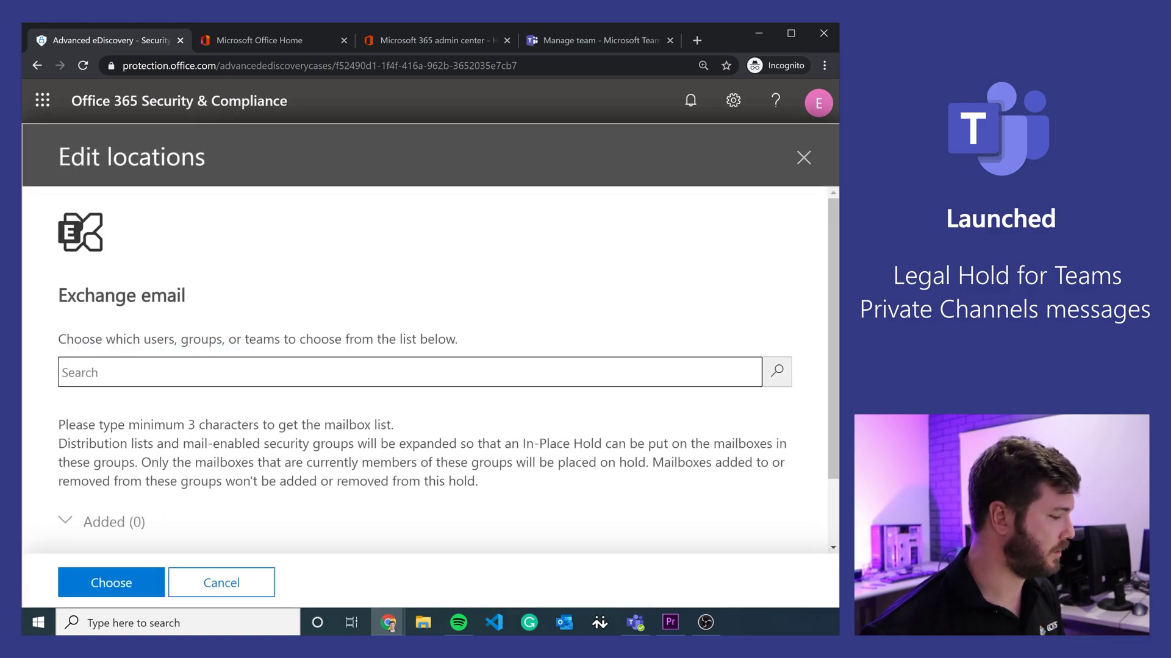
type("elise")
key("ctrl+a")
key("BackSpace")
type("blai")
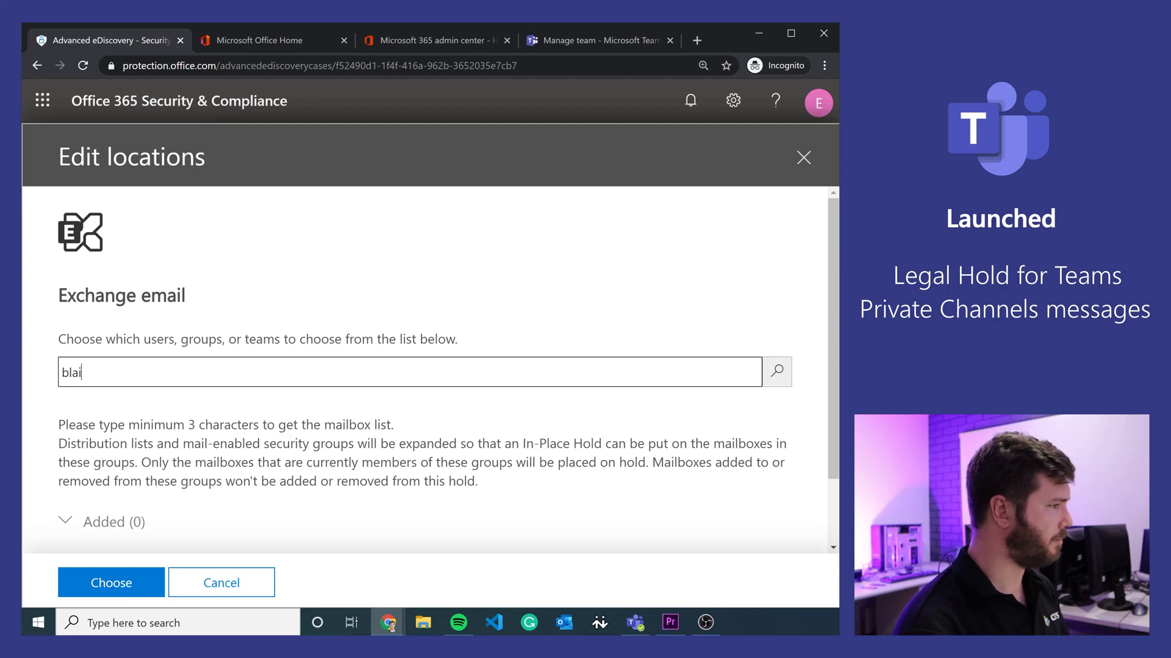
type("r")
scroll(93, 519, "down", 1)
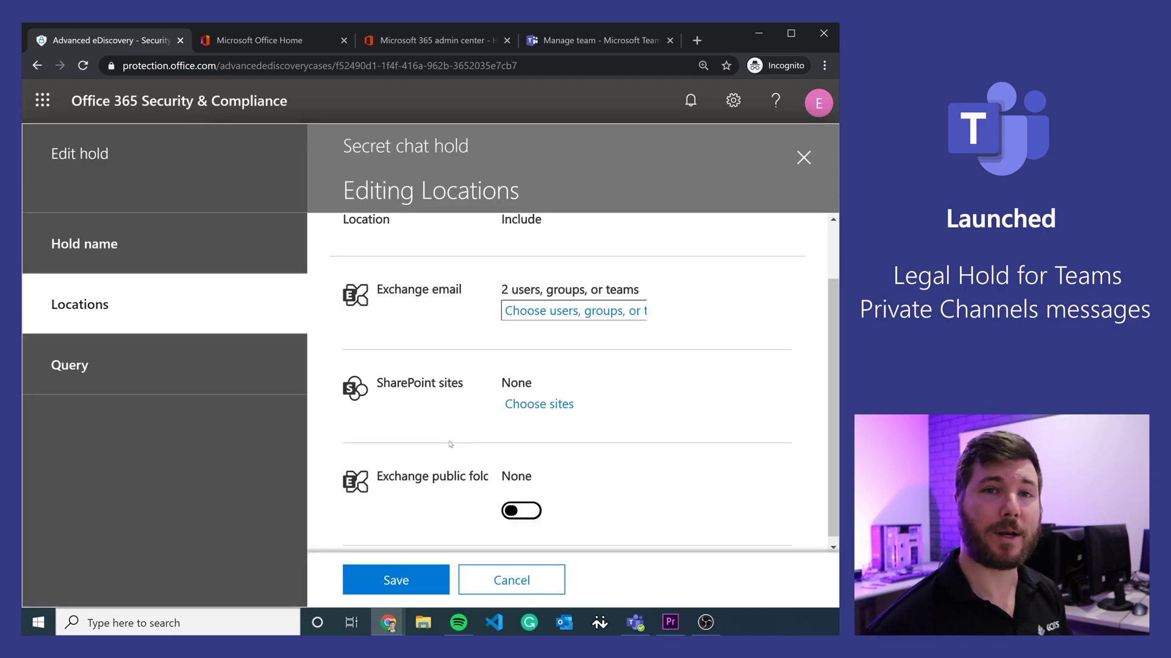
left_click(402, 584)
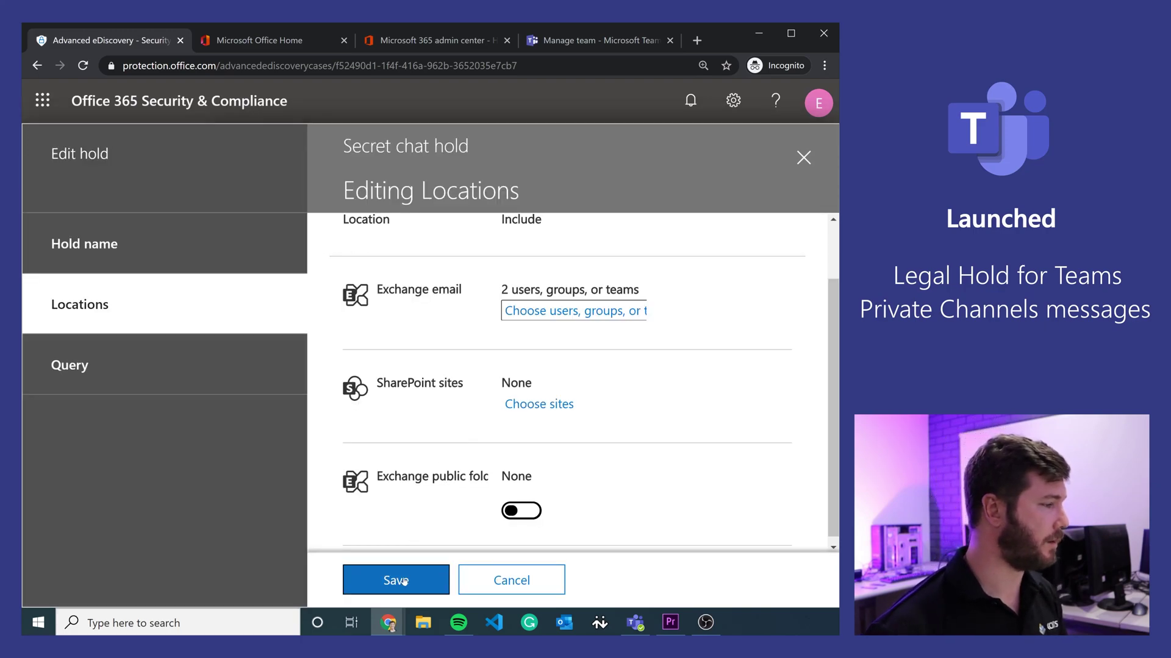
left_click(409, 579)
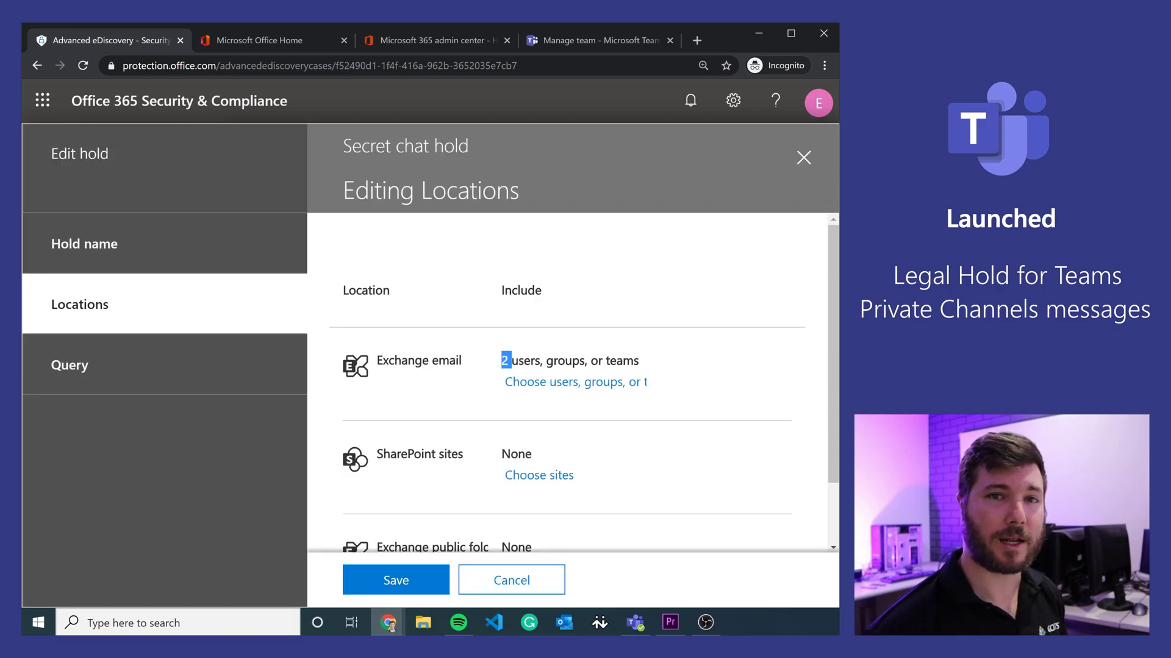
left_click_drag(510, 366, 644, 368)
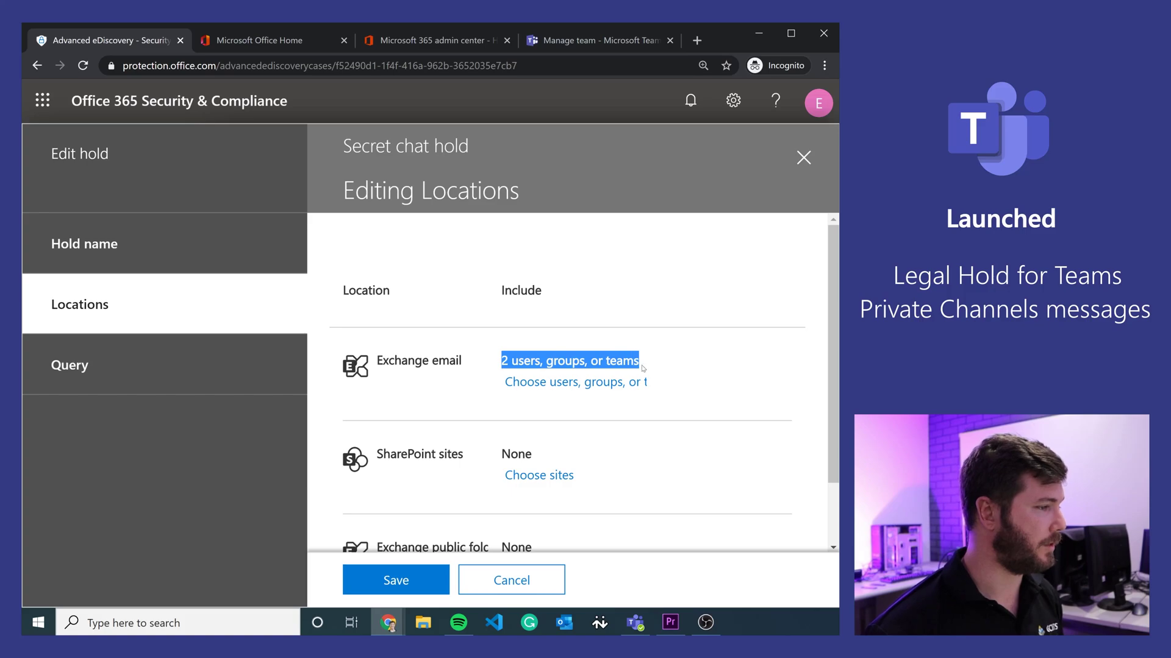
Set the hold's query to the keywords 'secret chats' and save it
left_click(136, 377)
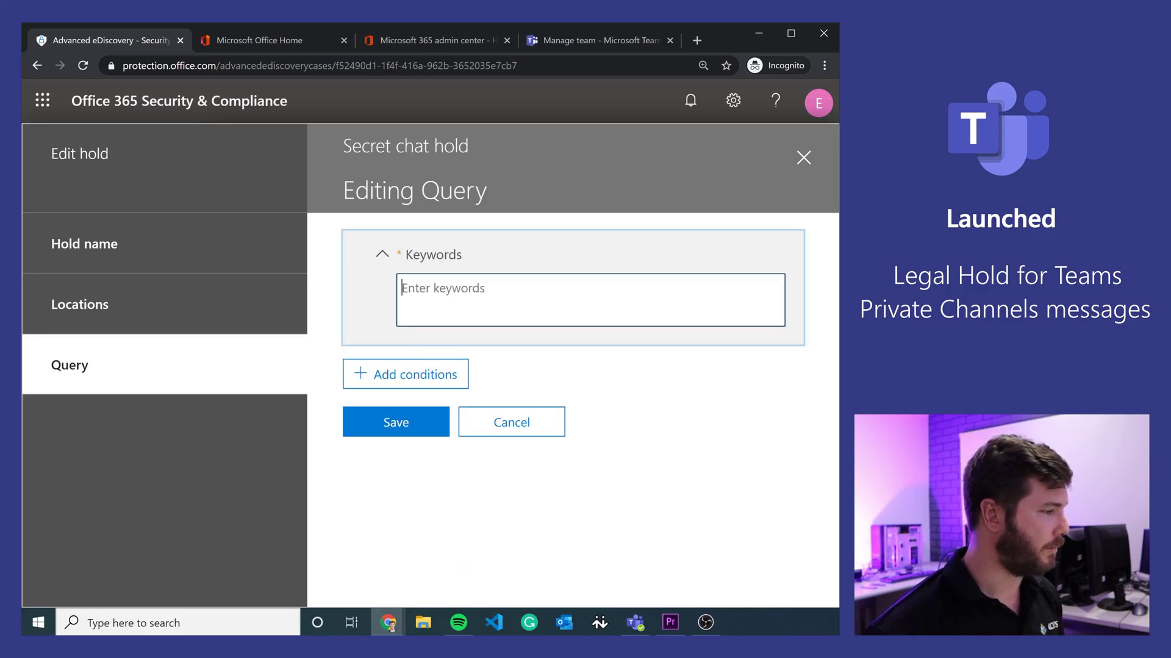
type("secret chats")
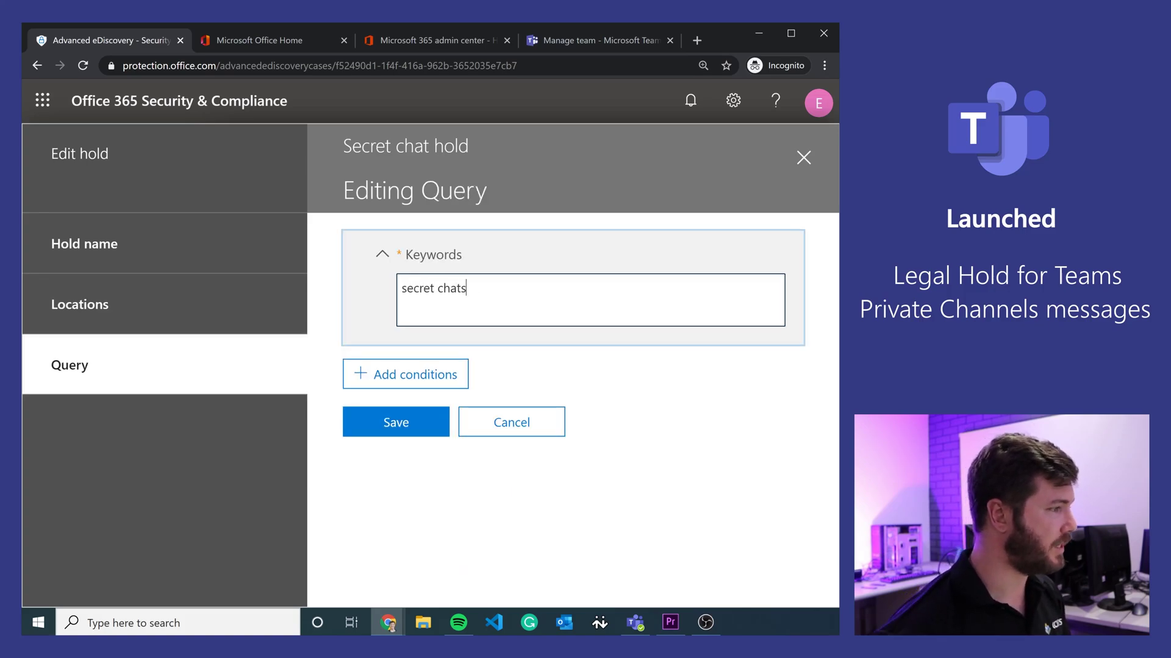
left_click(418, 425)
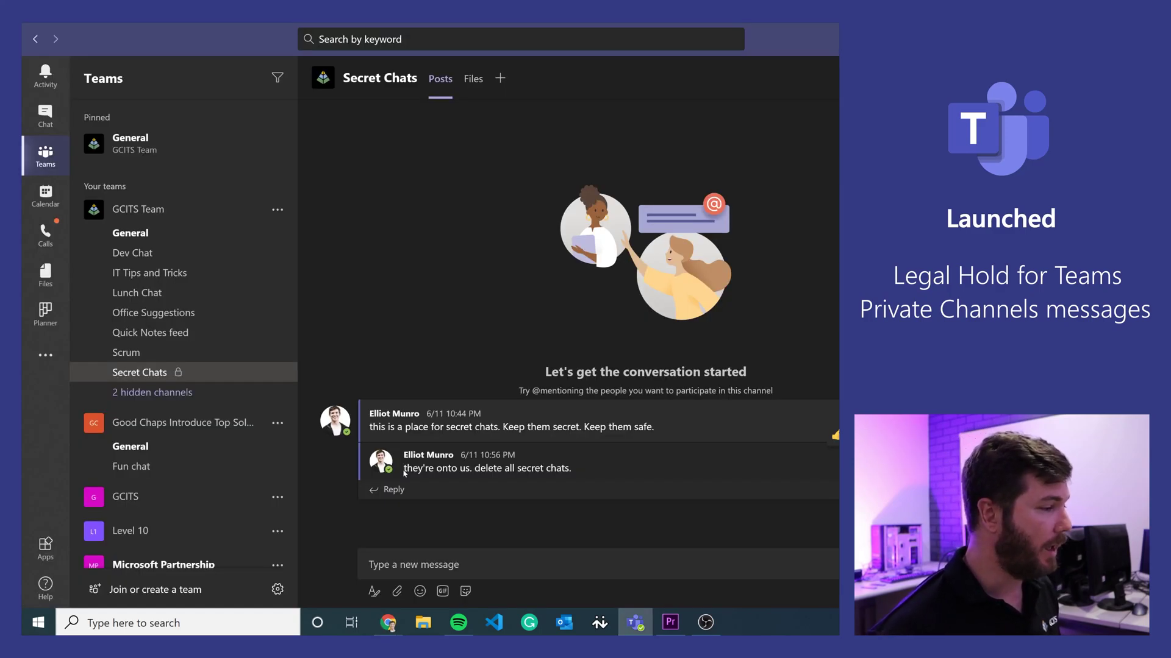
Highlight the Secret Chats message about deleting secret chats, then clear the selection
left_click_drag(403, 473, 608, 480)
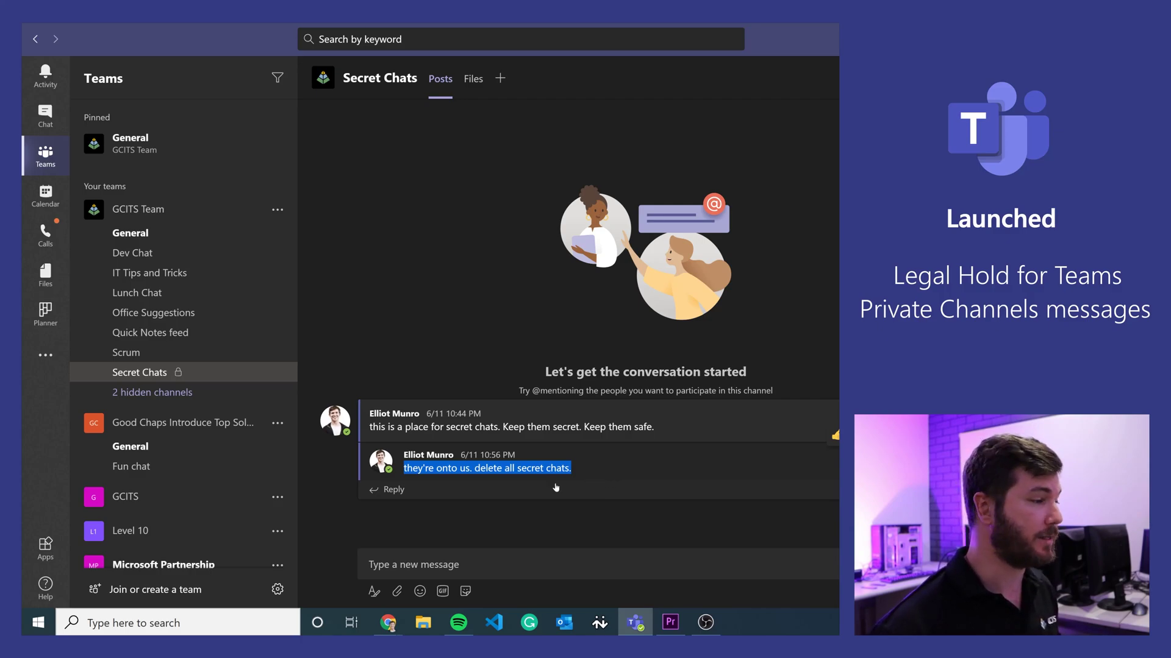
left_click(682, 448)
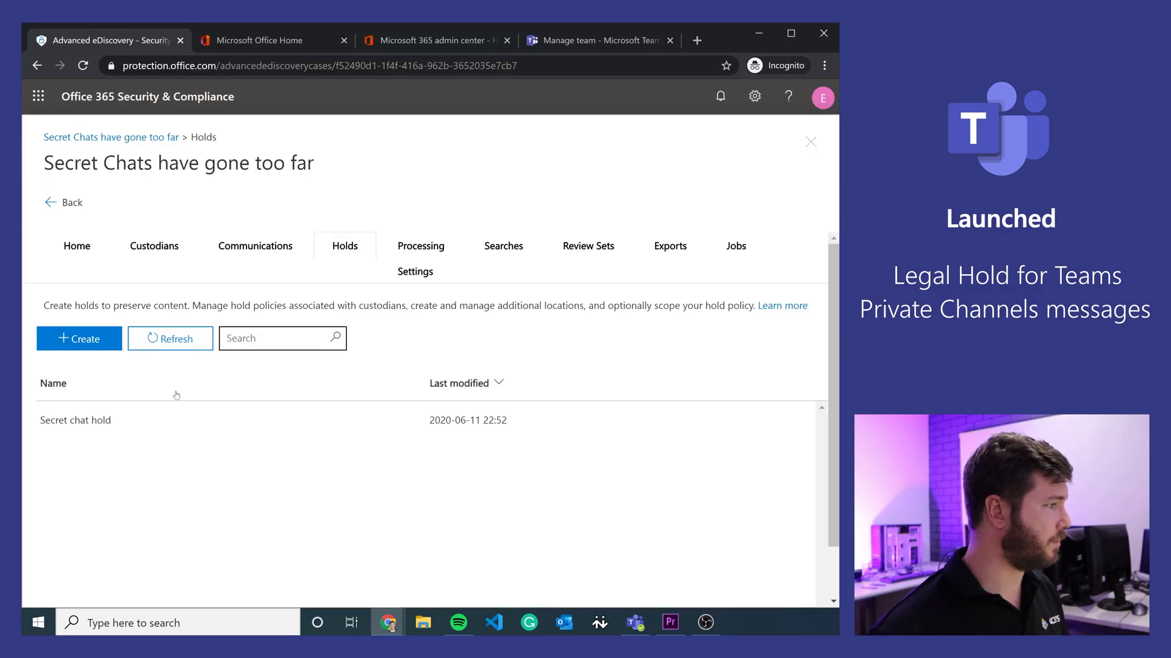
Zoom in on the case's Searches list and start a new search named 'Secret chat search'
left_click(505, 246)
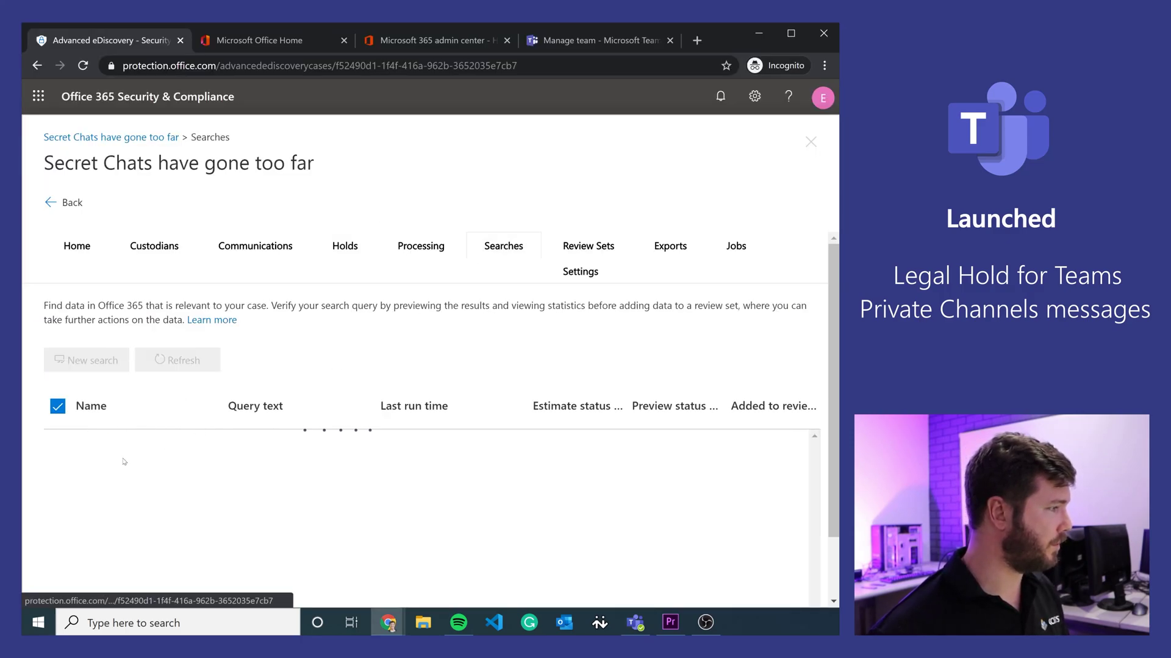
key("ctrl+plus")
key("ctrl+plus")
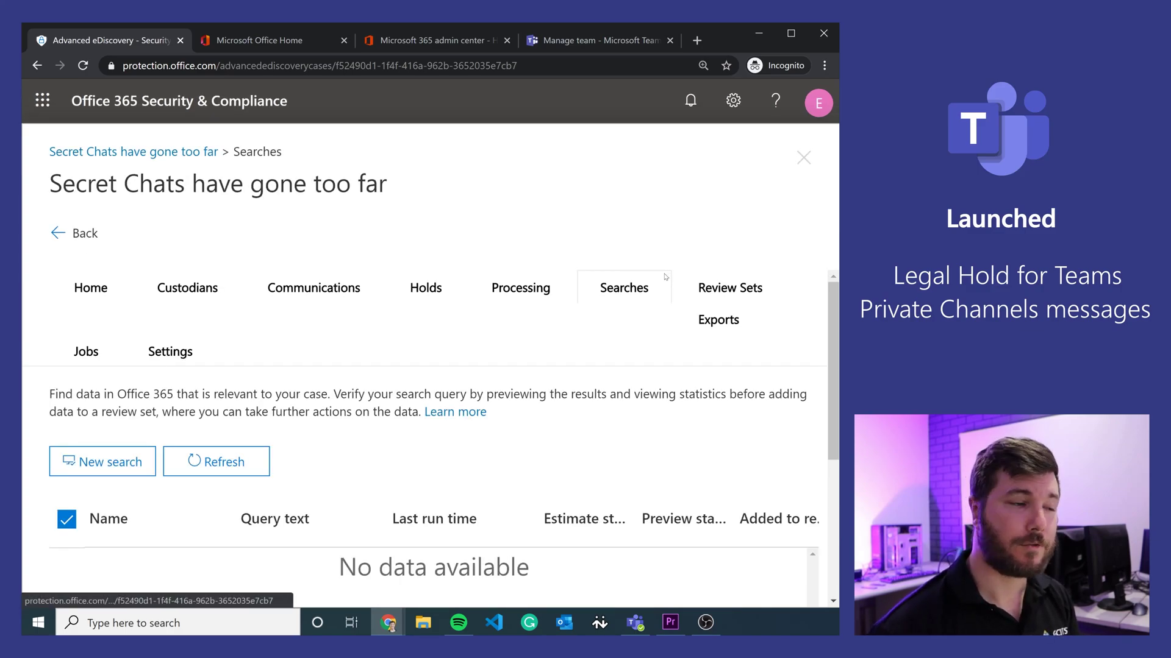
left_click(103, 462)
type("Sec")
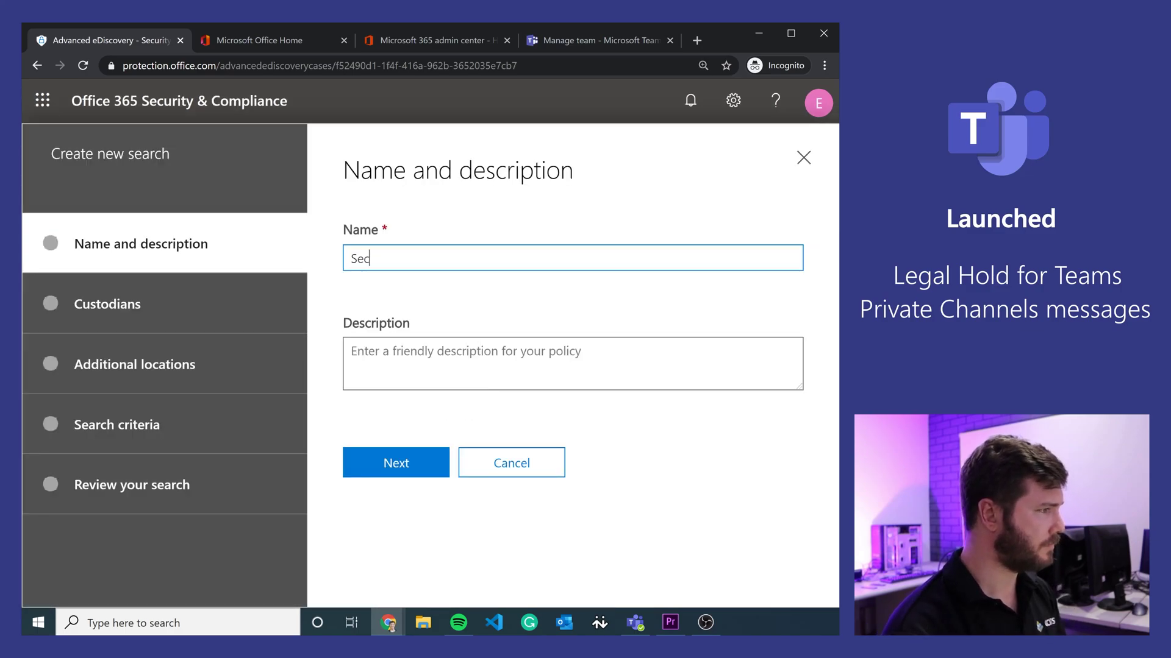
type("ret chat sear")
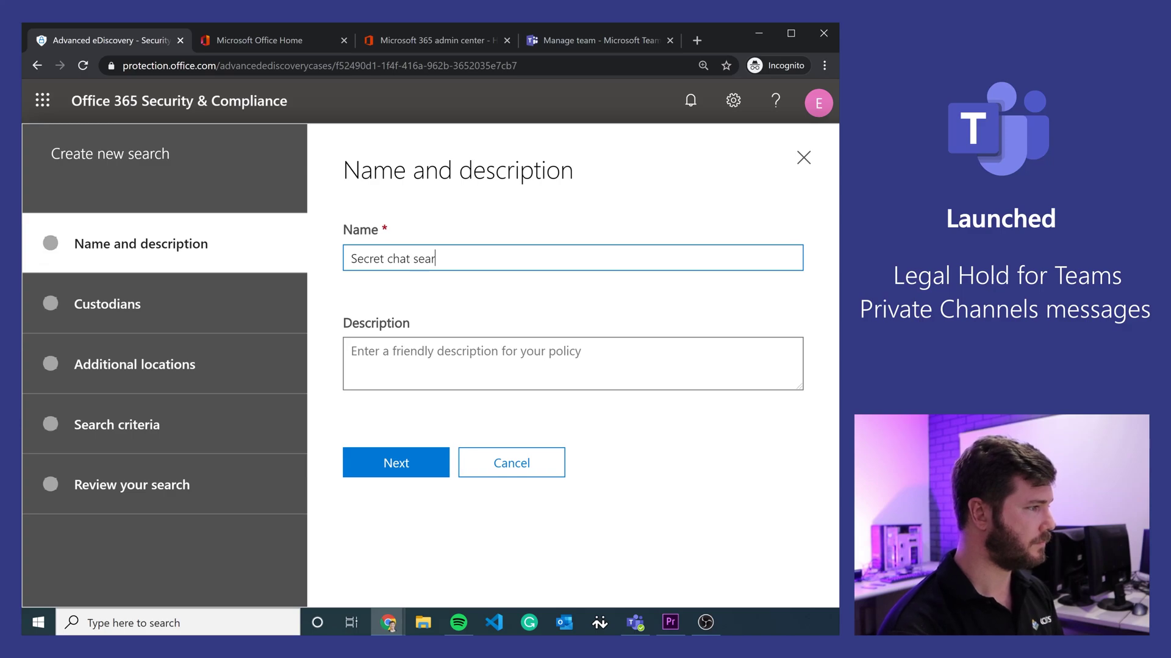
type("ch")
left_click(415, 465)
Limit the search locations to two users' Exchange mailboxes
left_click(475, 279)
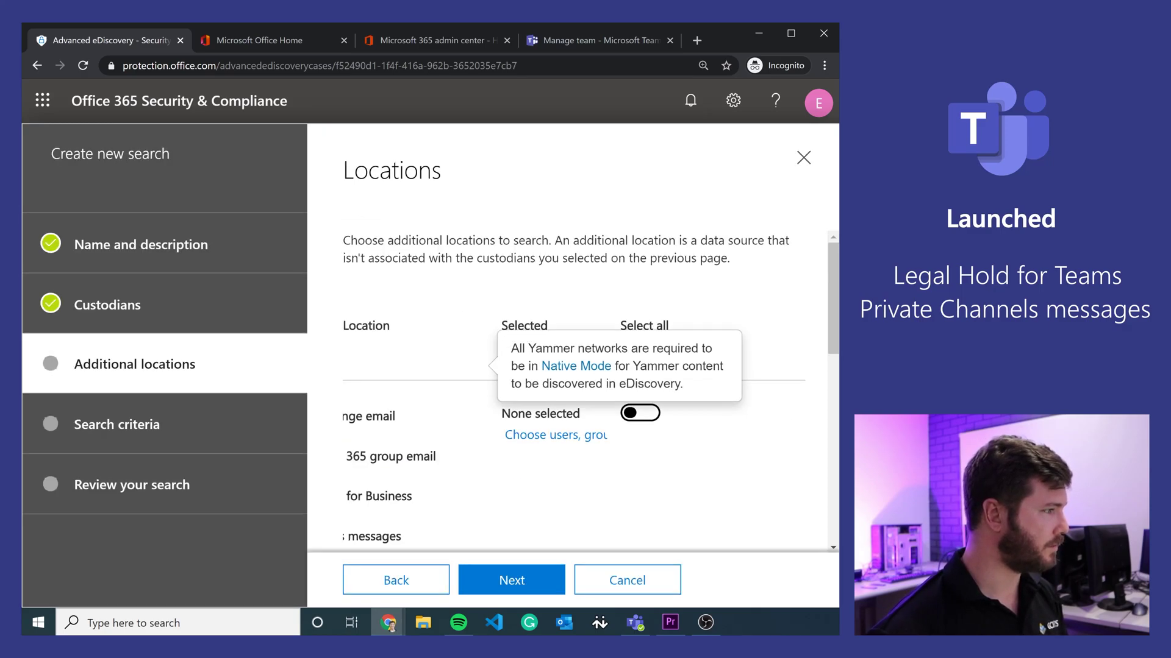
left_click(506, 292)
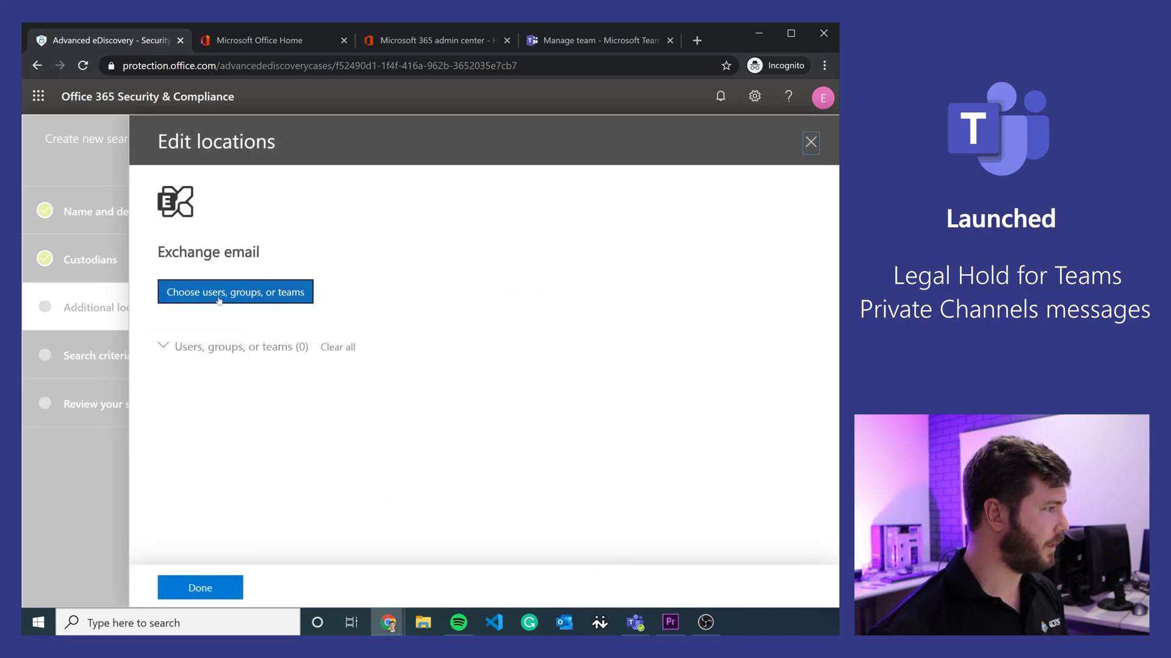
left_click(219, 295)
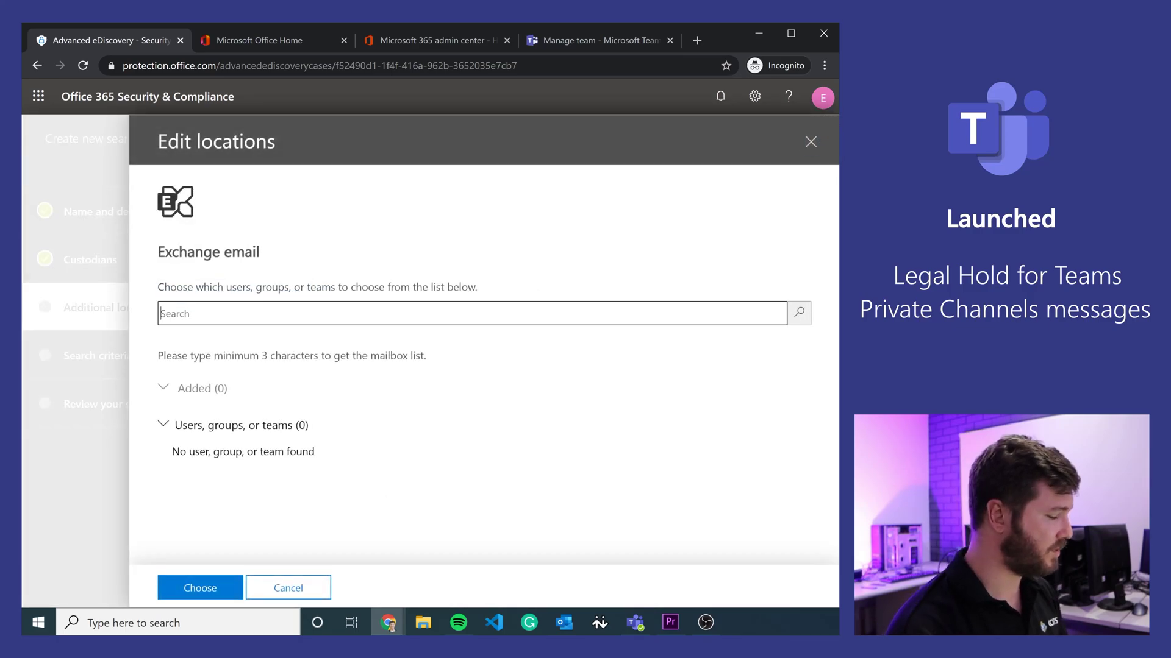
type("elliot")
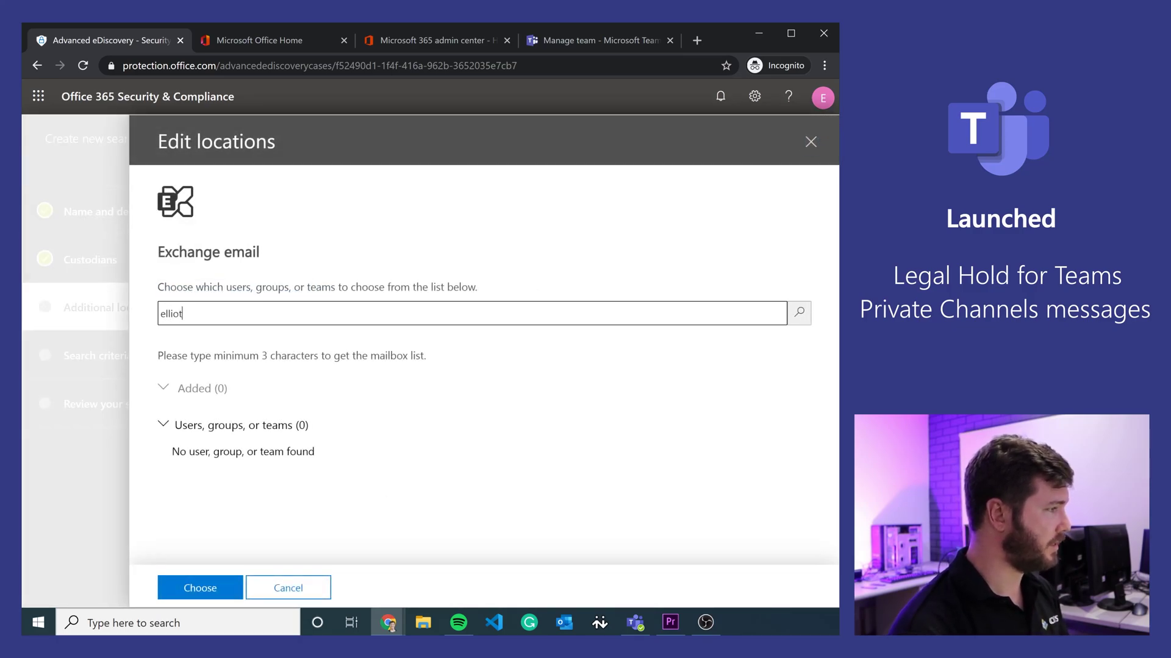
left_click(168, 336)
left_click(212, 589)
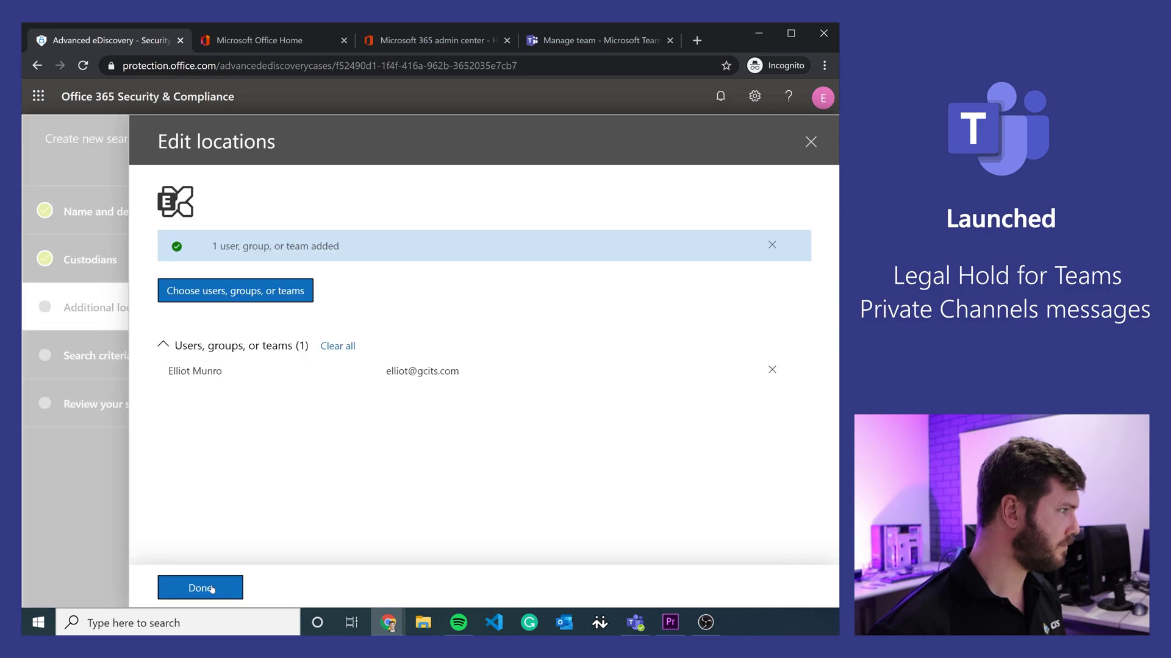
left_click(236, 297)
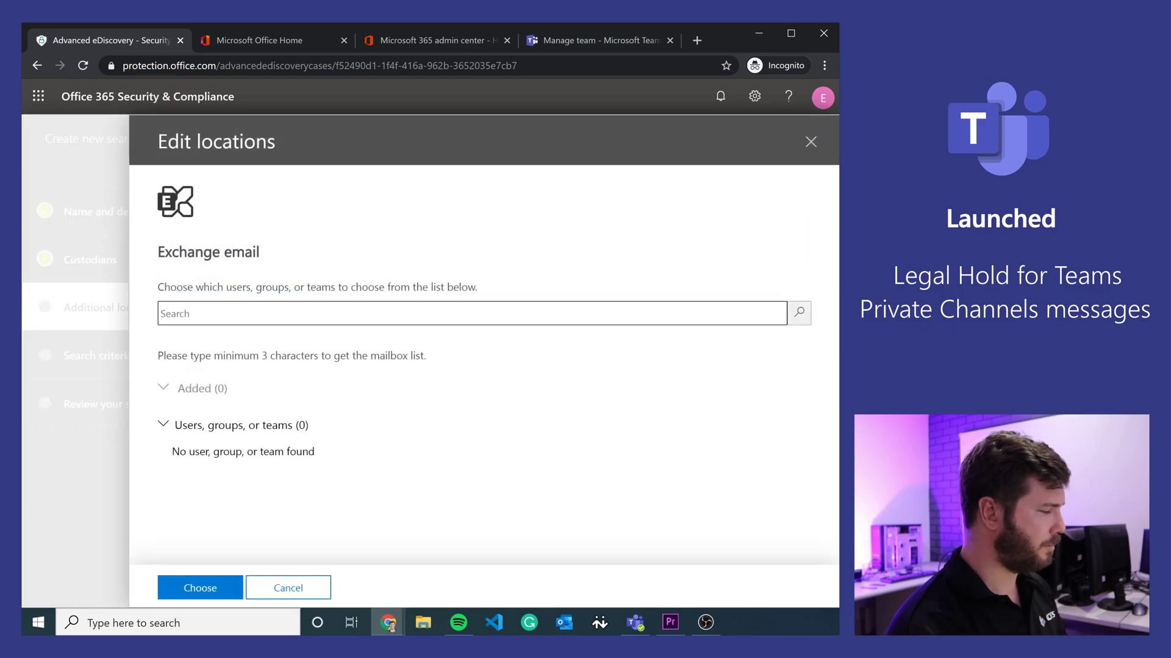
type("blair")
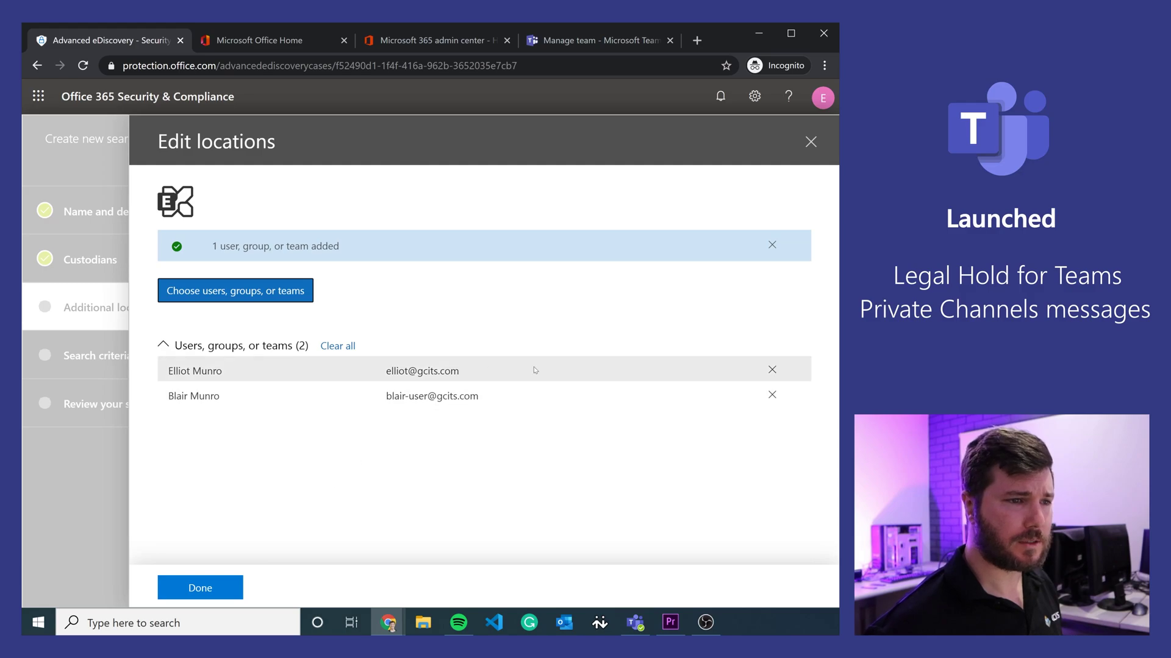
left_click(216, 599)
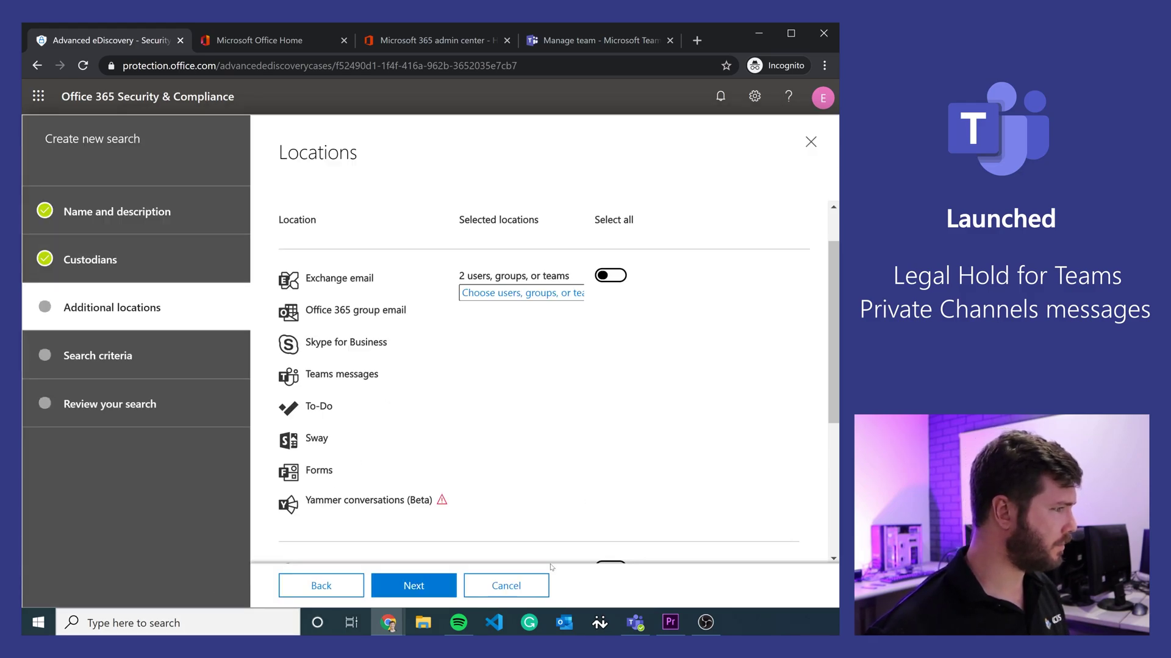
Enter the keywords 'secret chats' as search criteria and run the search
left_click(433, 587)
left_click(366, 307)
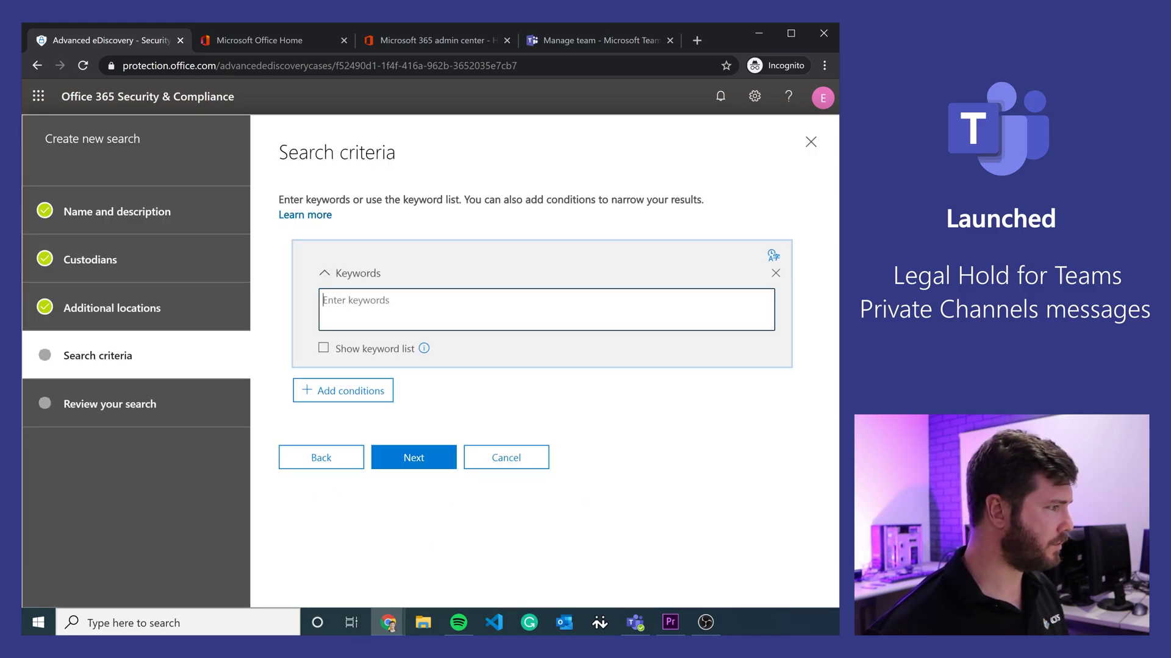
type("secret chats")
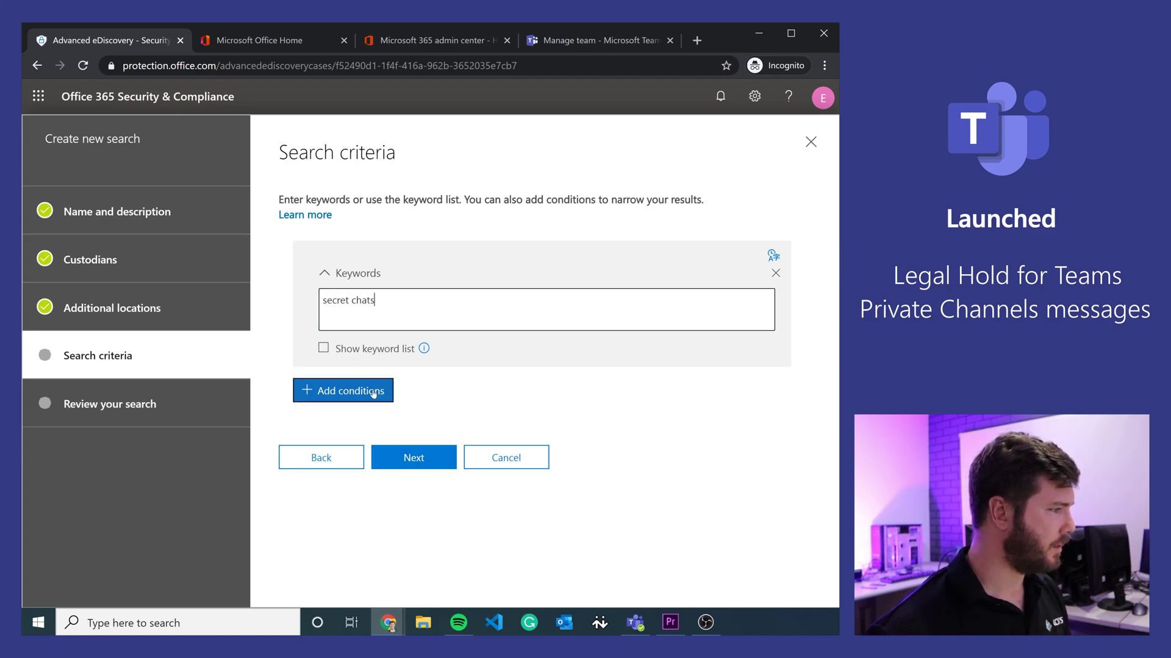
left_click(436, 469)
left_click(436, 406)
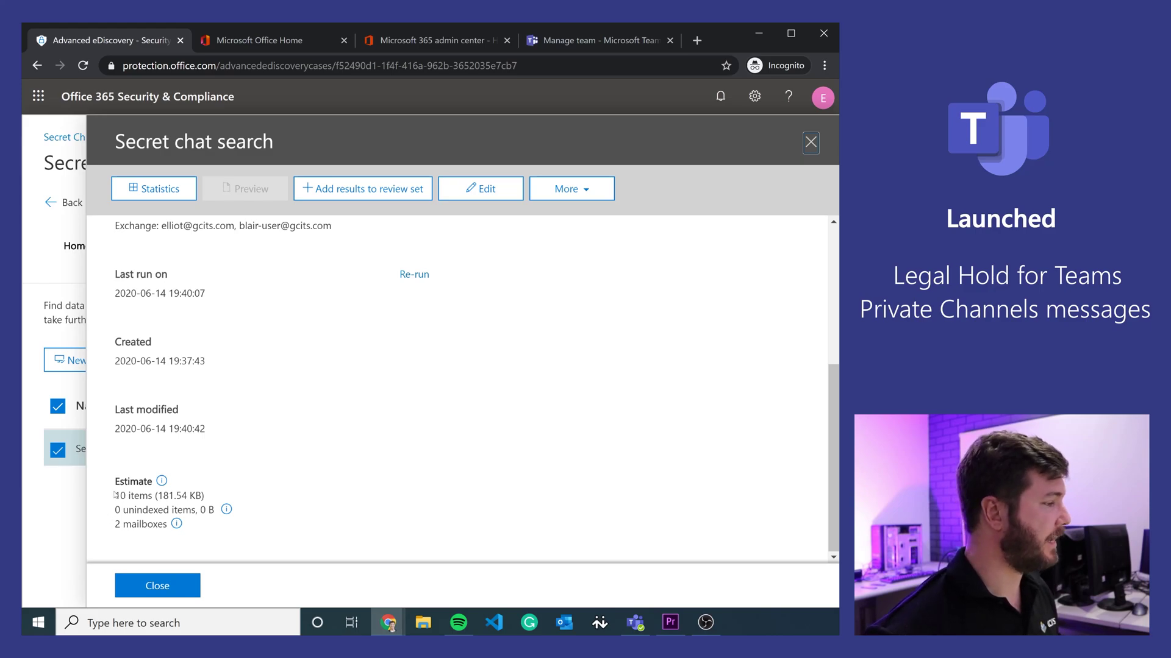
Send the search results to a new conversational review set named 'Secret chat conversations'
left_click_drag(114, 495, 205, 497)
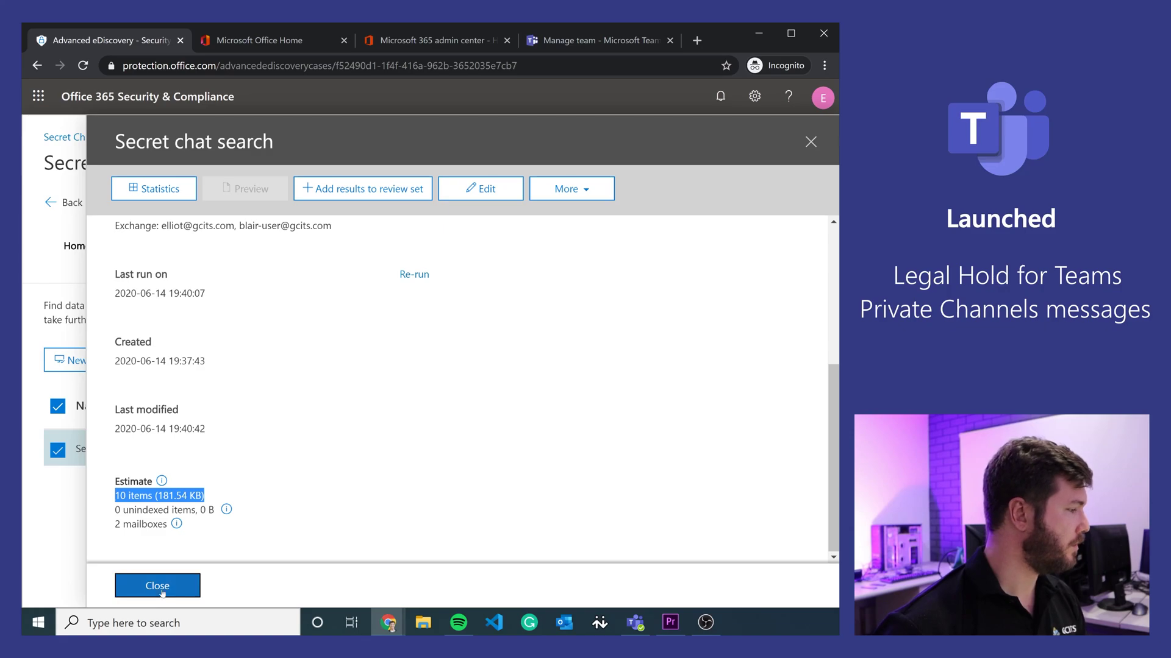
left_click(348, 184)
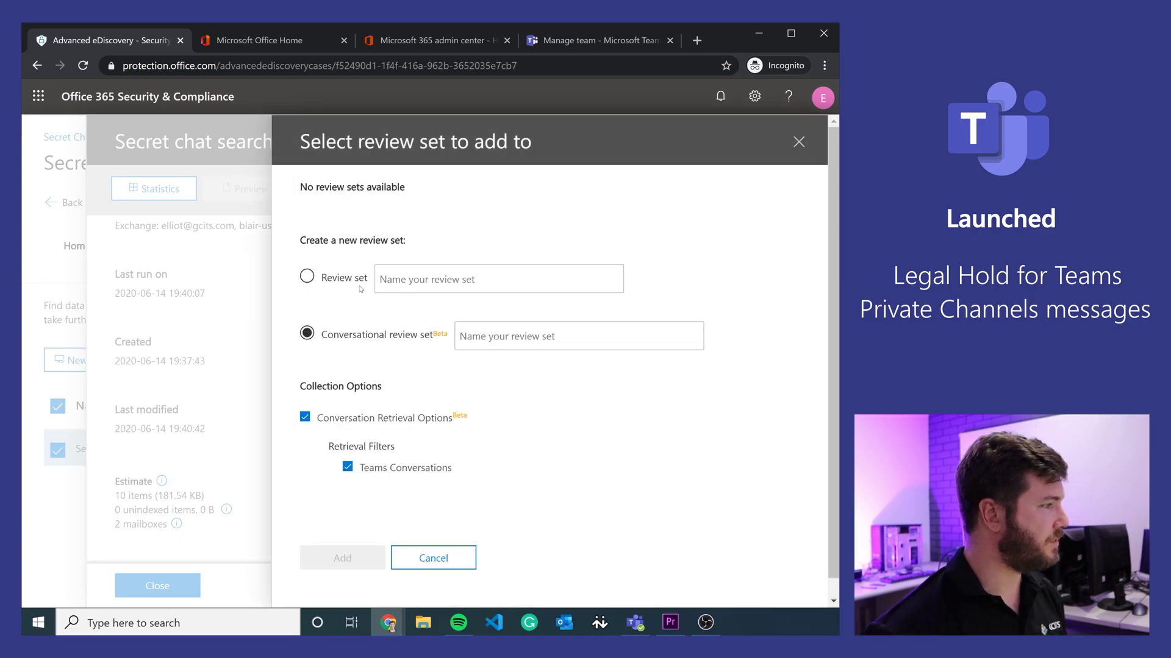
left_click(341, 284)
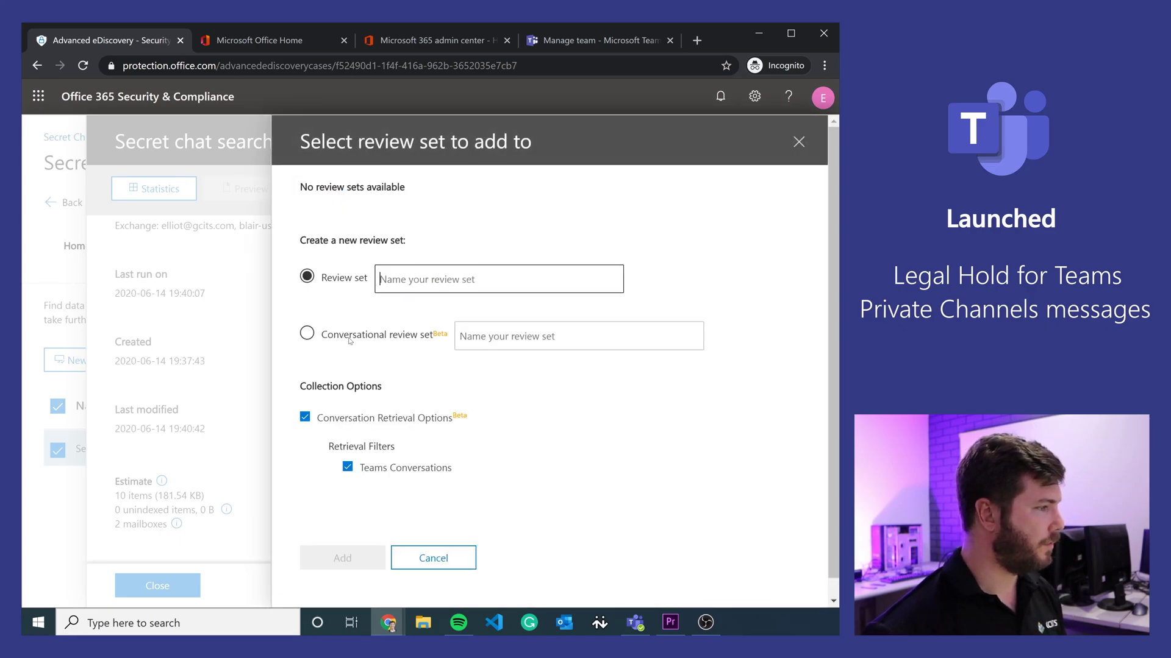
left_click(442, 341)
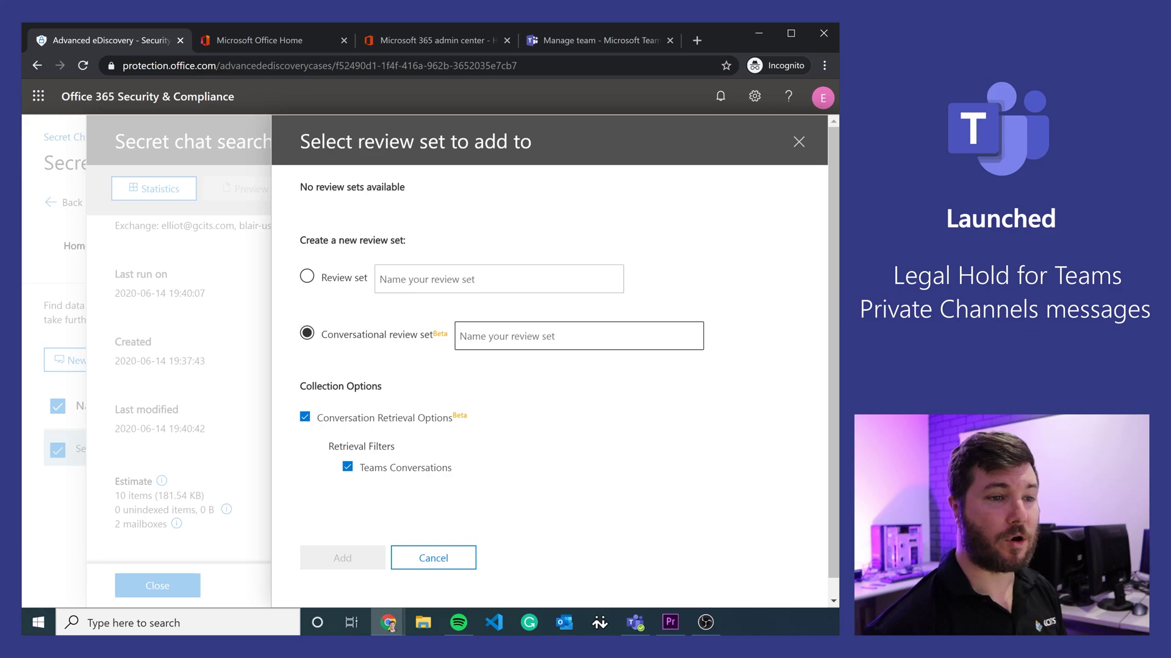
type("Secret ")
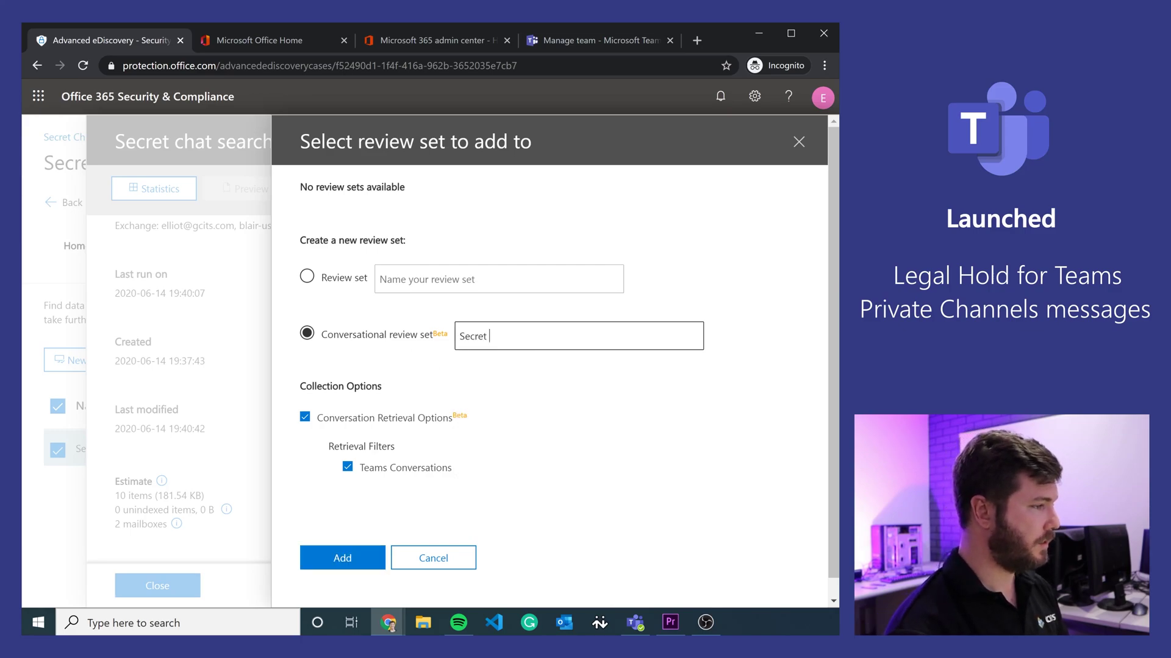
type("chat conversations")
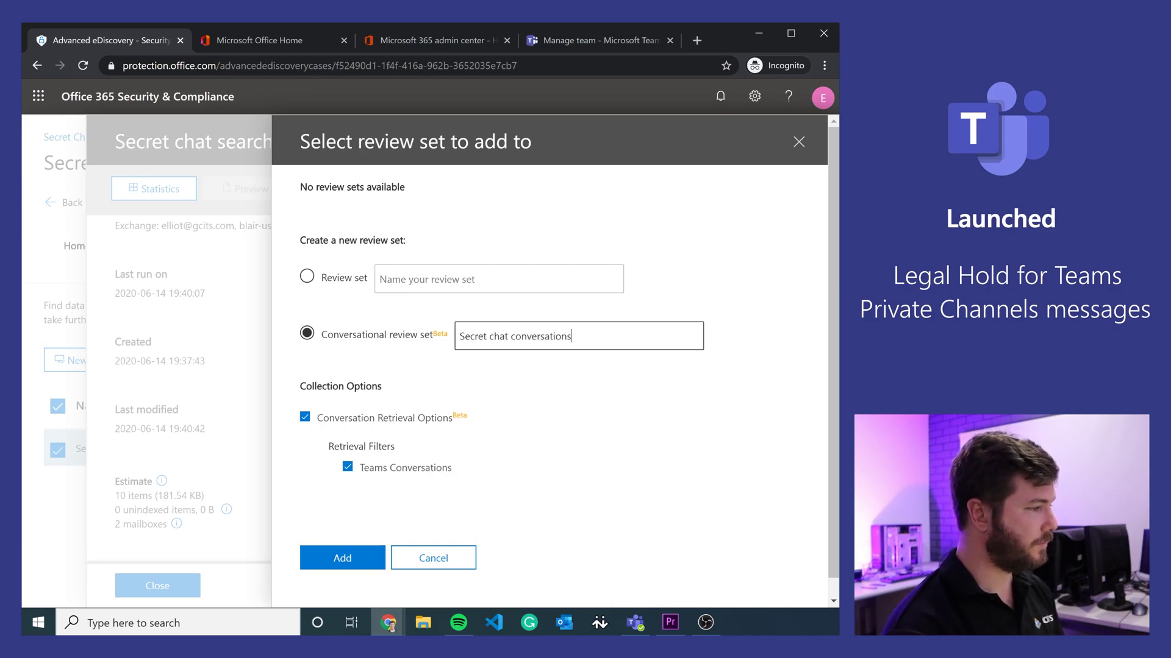
left_click(349, 559)
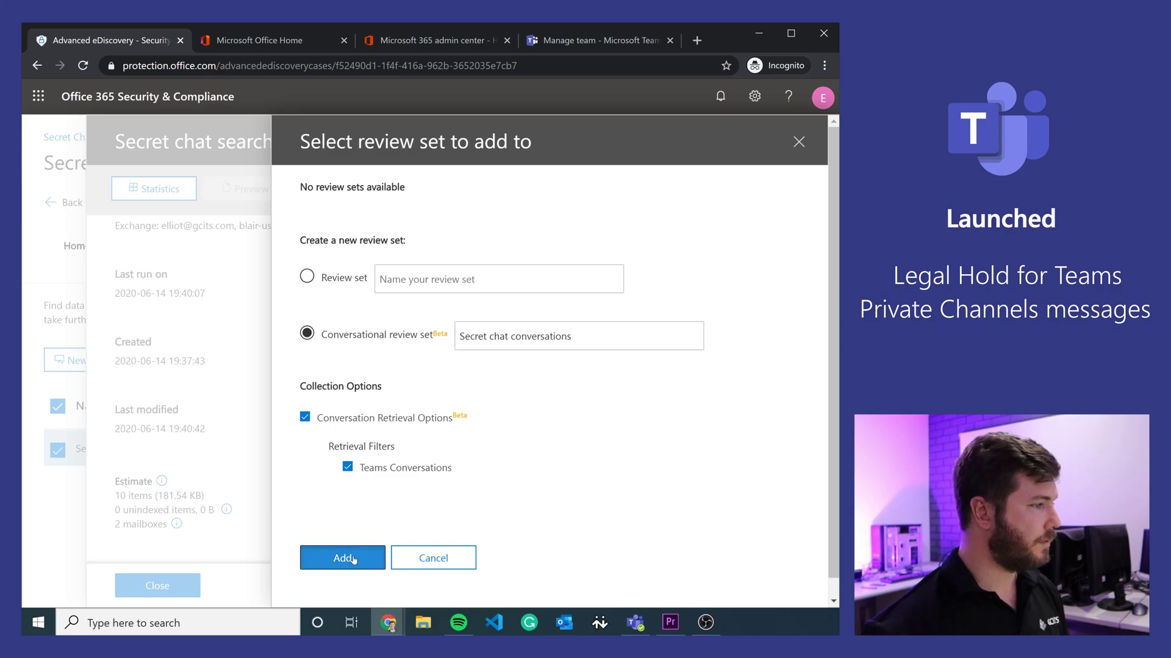
left_click(176, 593)
left_click(555, 250)
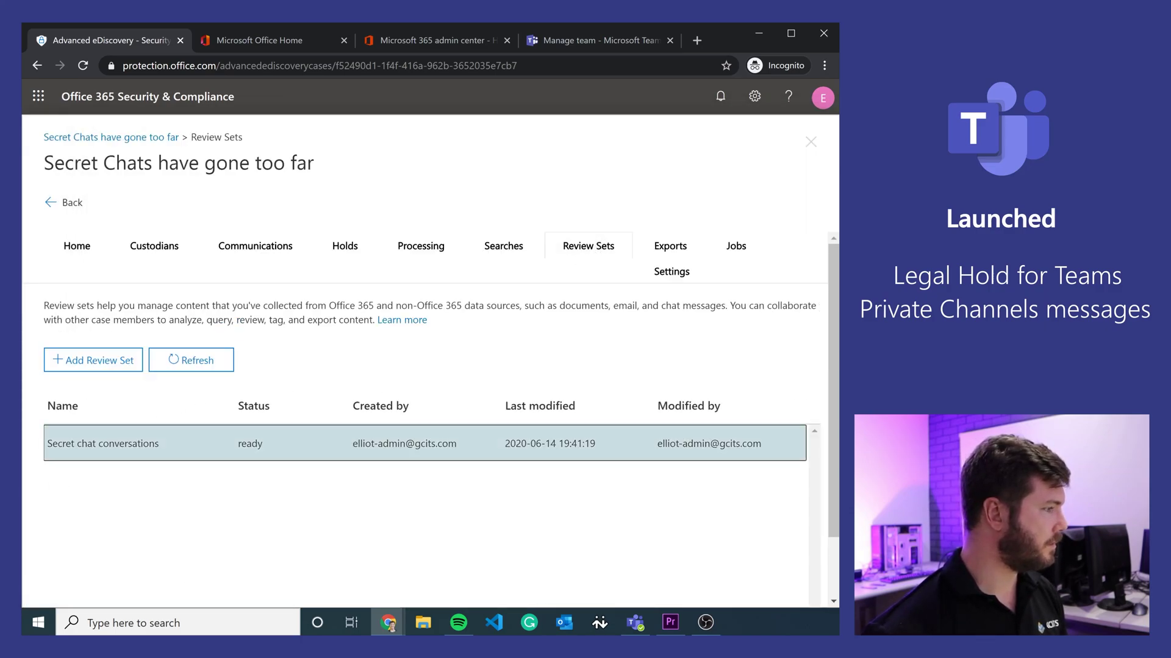
Open the 'Secret chat conversations' review set and view the first Teams conversation item
left_click(149, 447)
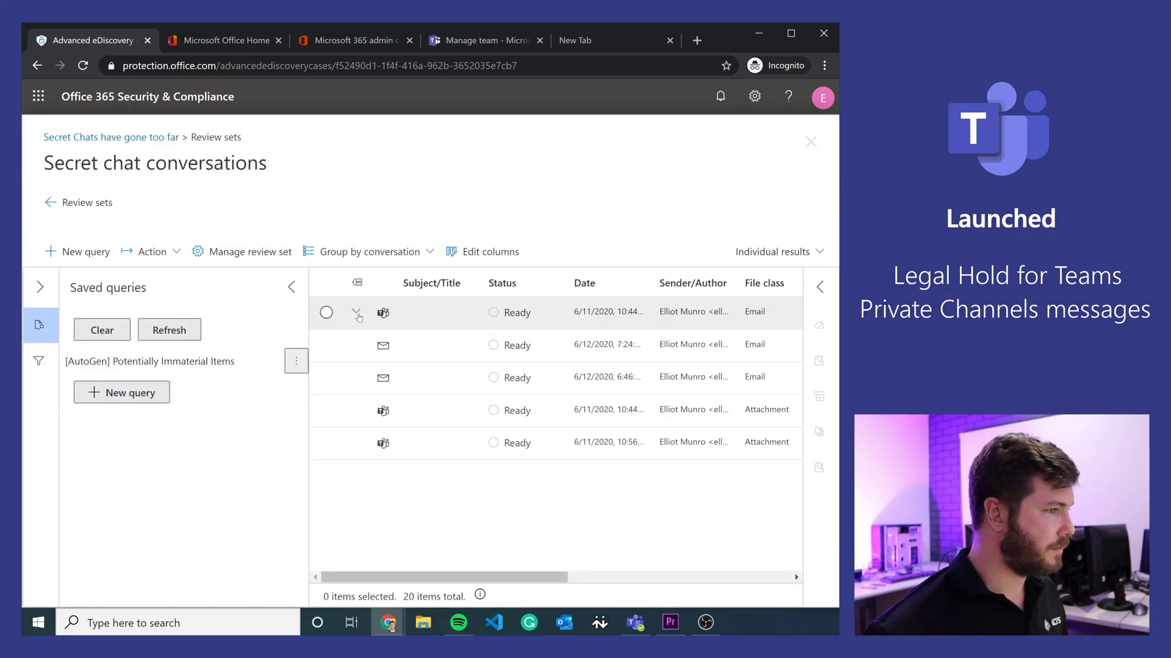
left_click(358, 316)
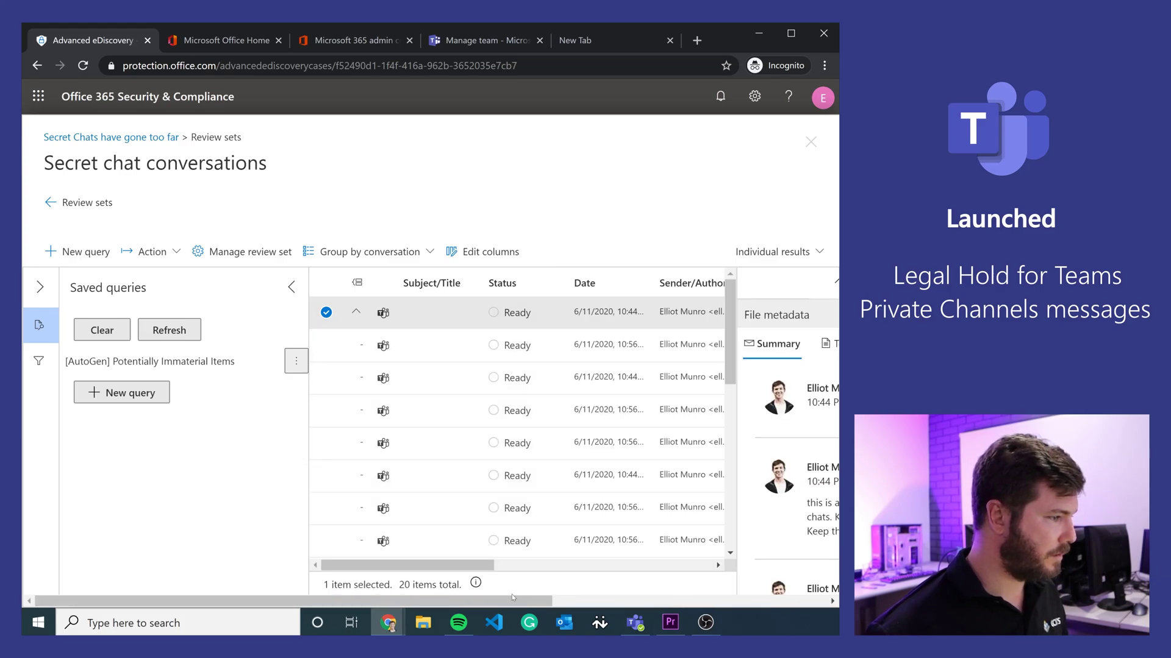
left_click_drag(513, 598, 706, 597)
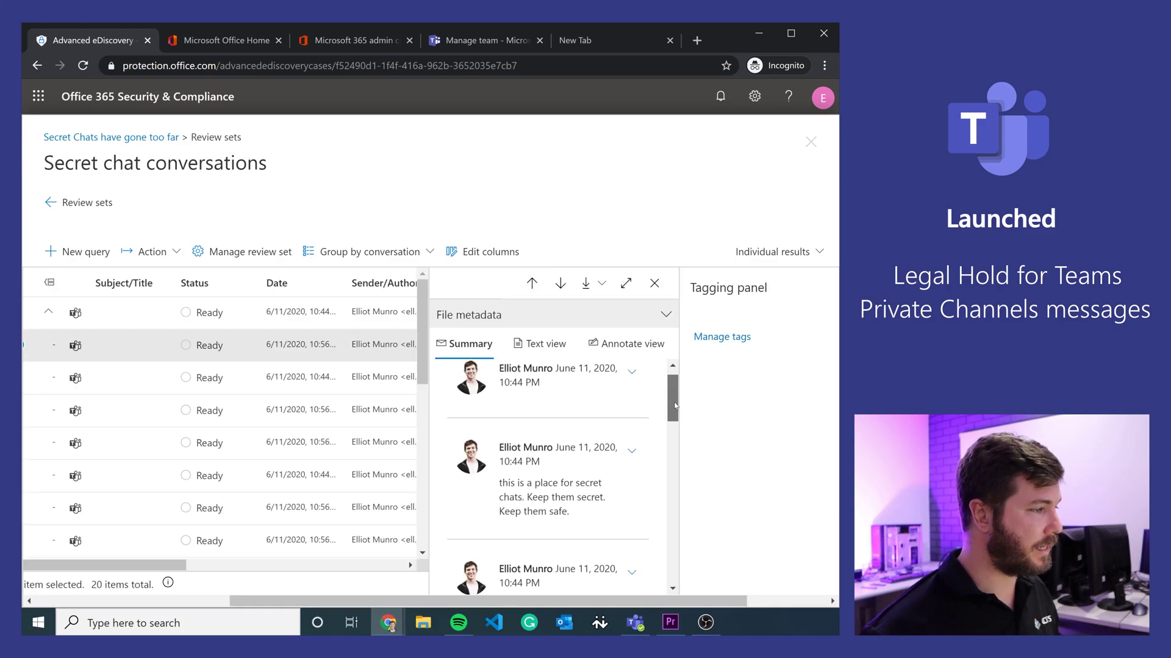
mouse_move(677, 425)
left_mouse_down()
mouse_move(677, 415)
mouse_move(679, 458)
left_mouse_up()
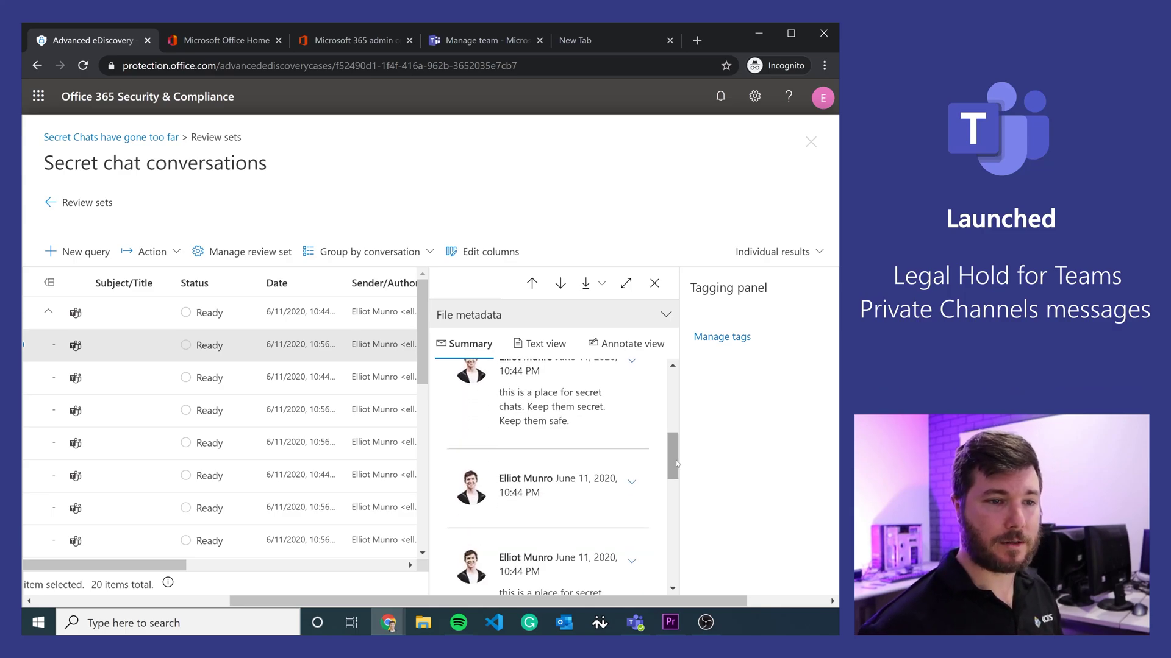